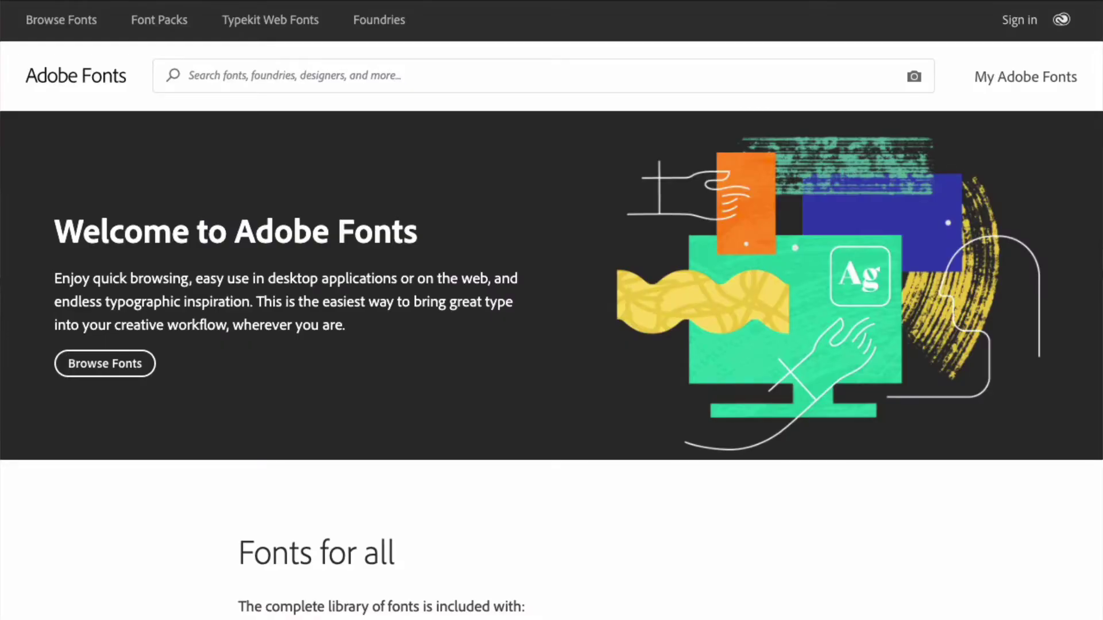
Open Browse Fonts and scroll the full Adobe Fonts catalogue
click(104, 363)
scroll(551, 310, down, 2)
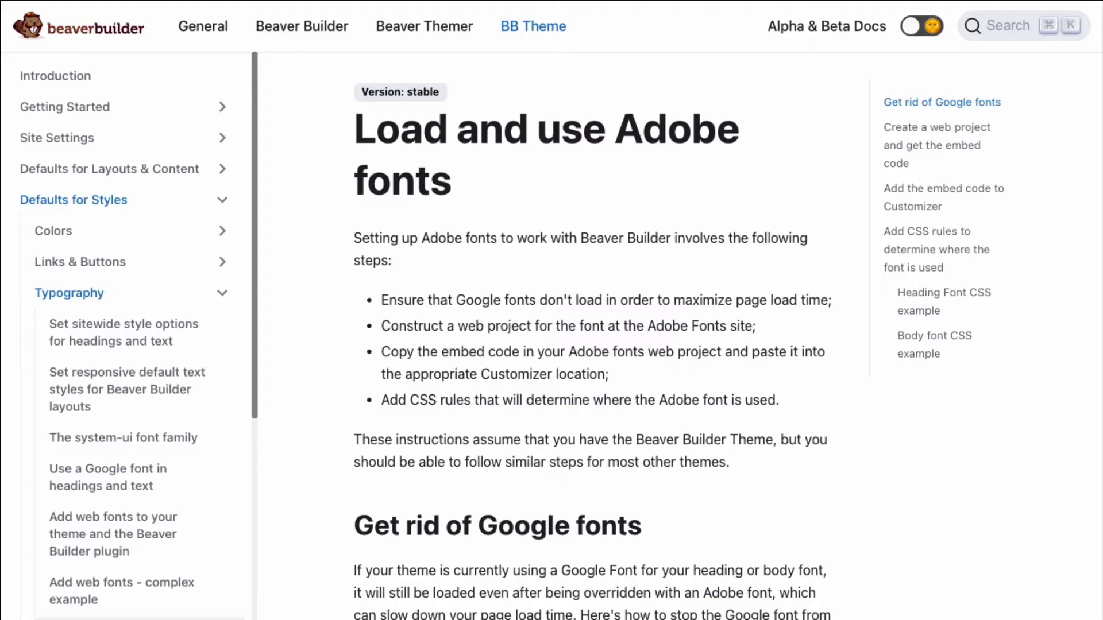
Scroll the Load and use Adobe fonts guide down to its body font CSS example
scroll(592, 345, down, 17)
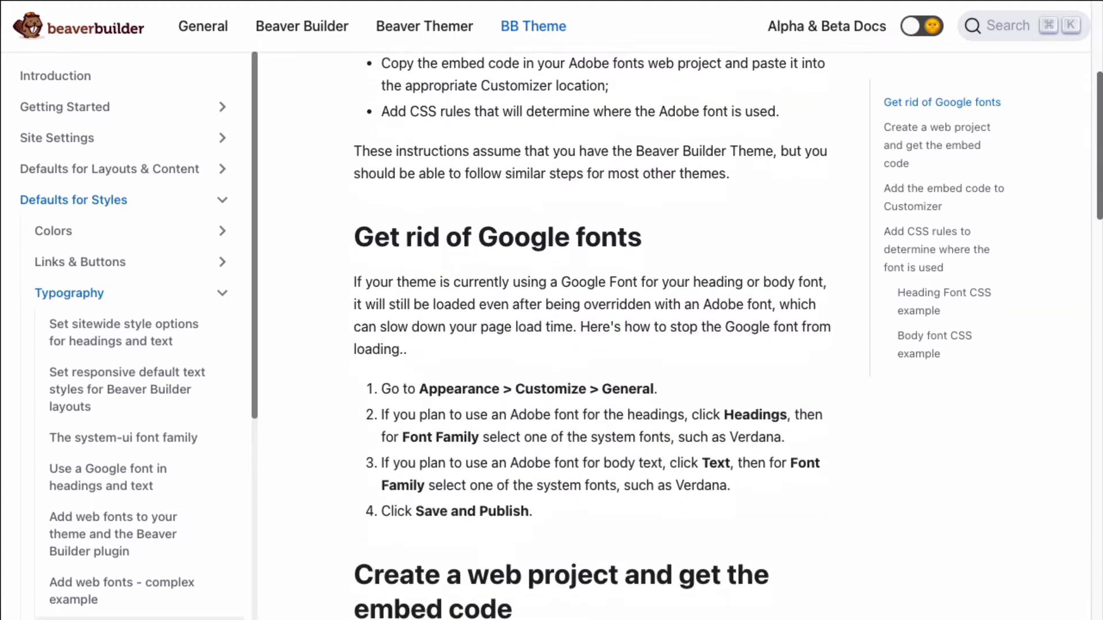
scroll(592, 345, down, 8)
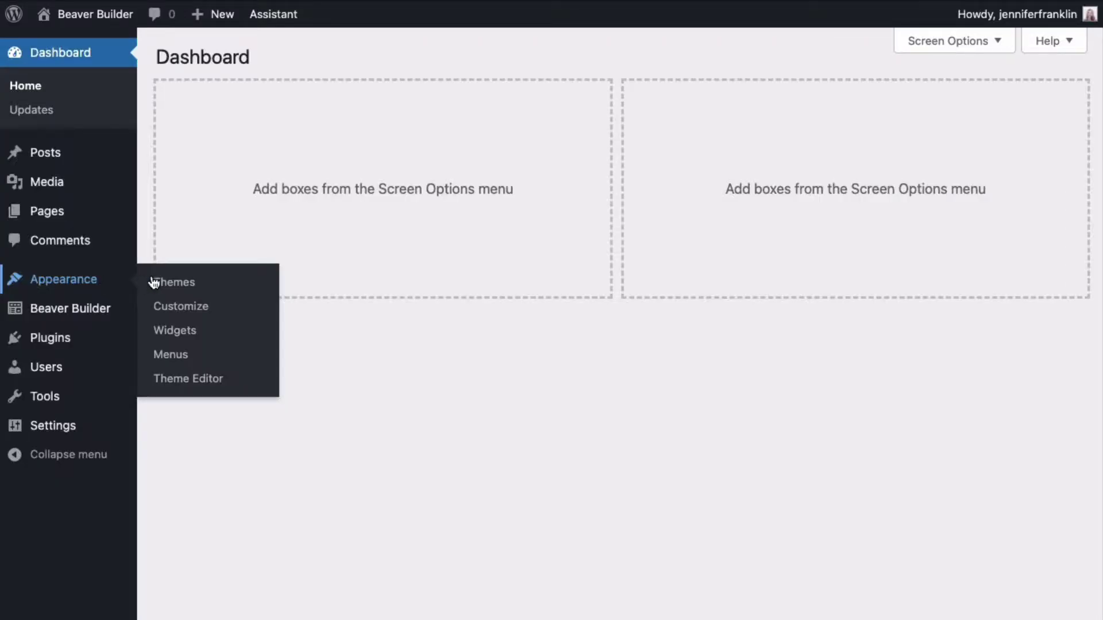
In Customize > General, set the Headings Font Family to Verdana
click(221, 310)
click(239, 267)
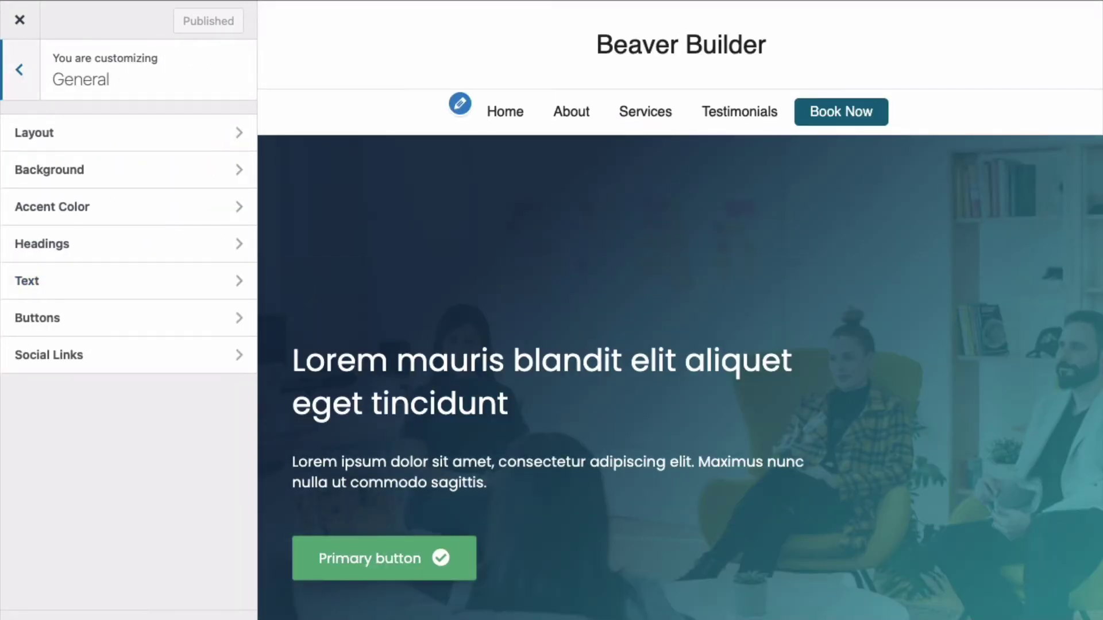
click(242, 246)
click(127, 279)
text(verdana)
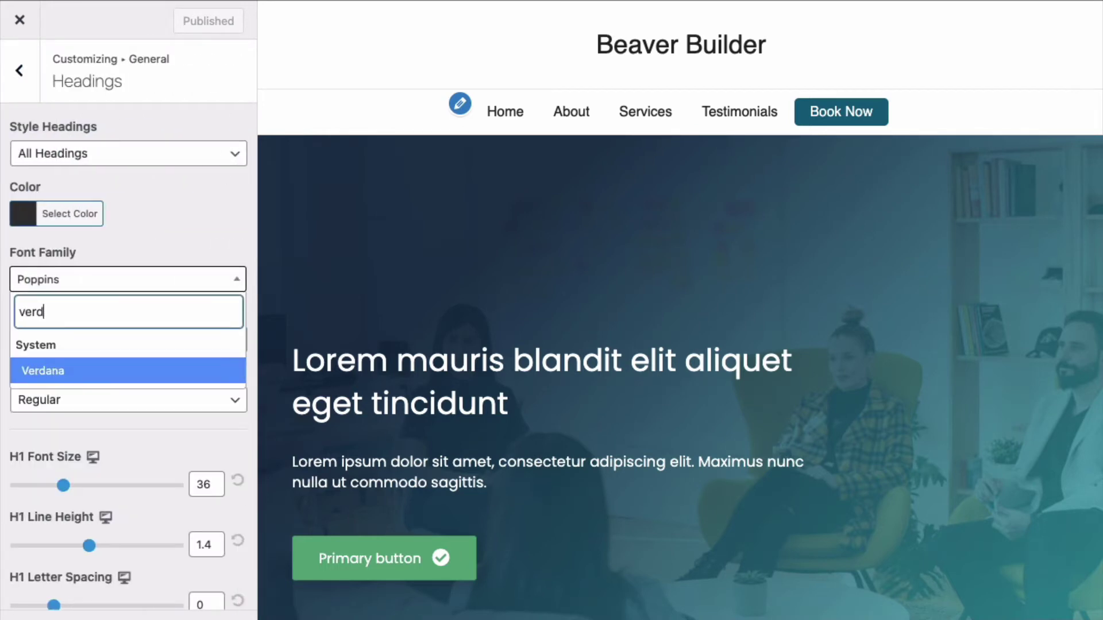
click(66, 368)
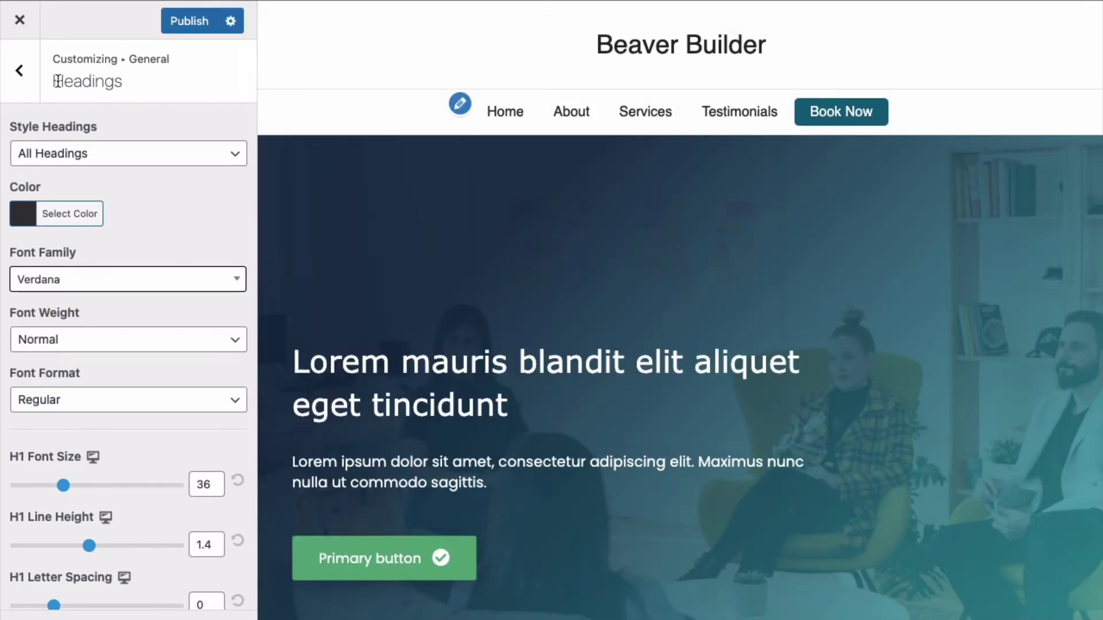
Set the body Text Font Family to Verdana as well
click(19, 84)
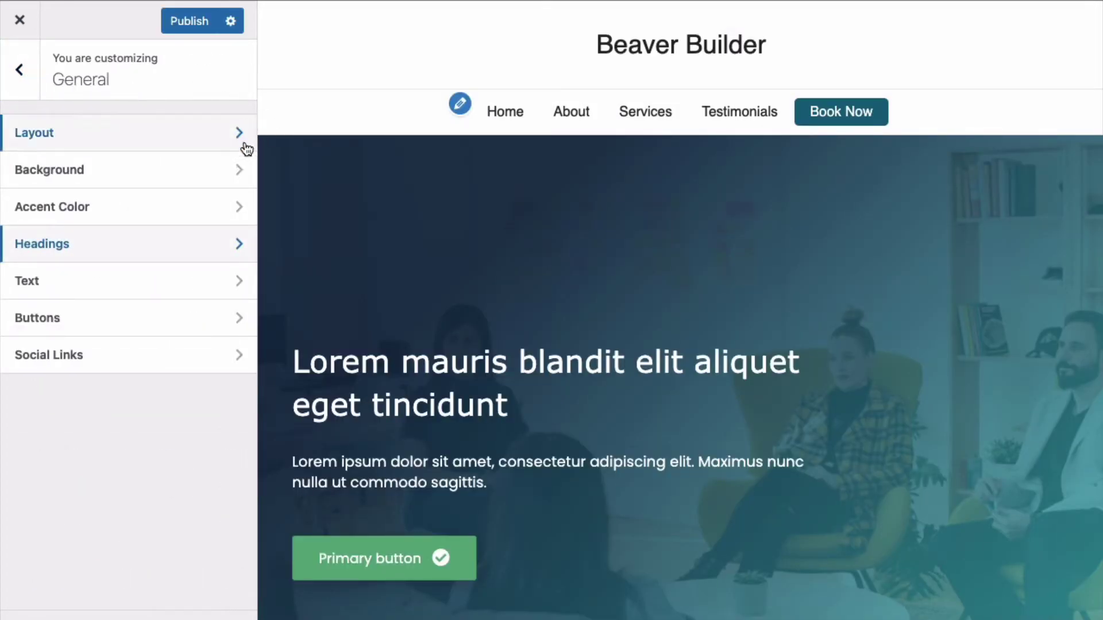
click(247, 286)
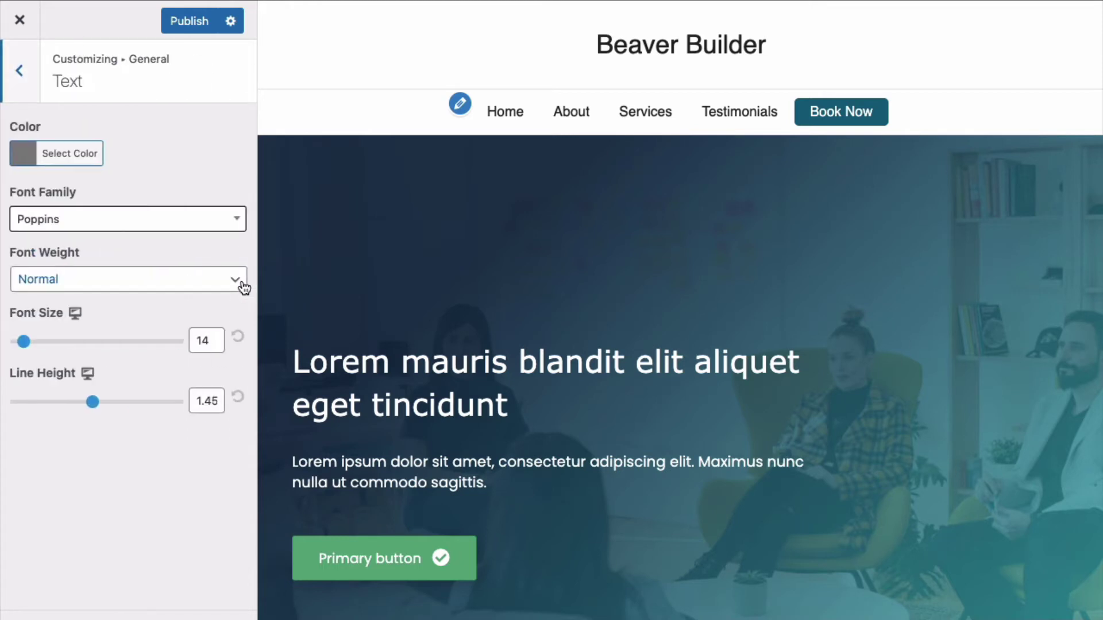
click(237, 221)
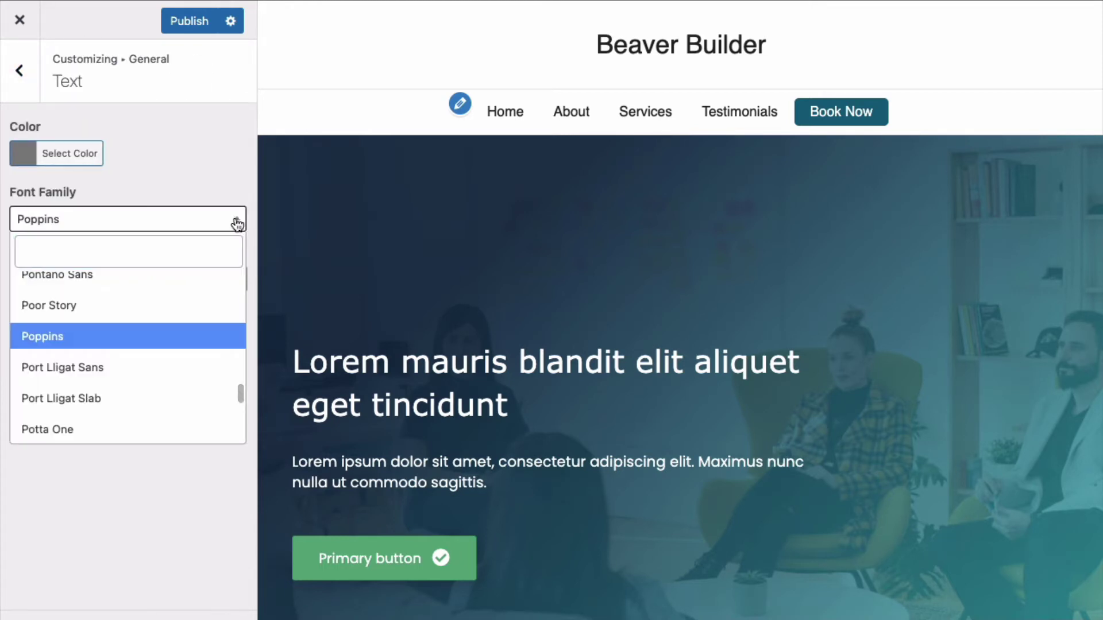
click(193, 248)
text(verda)
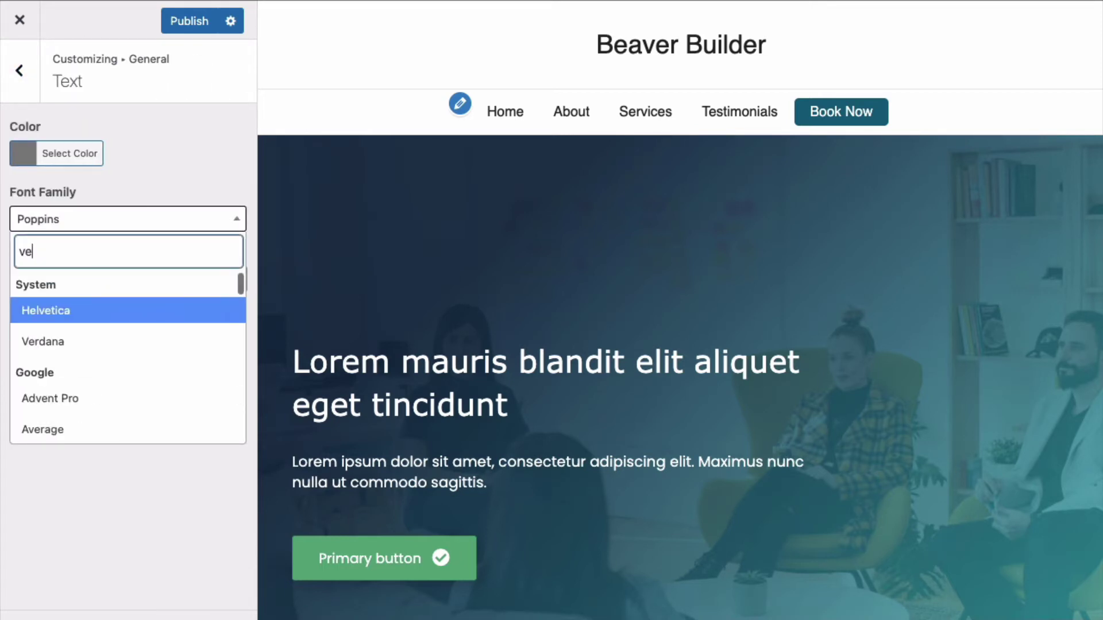
click(141, 313)
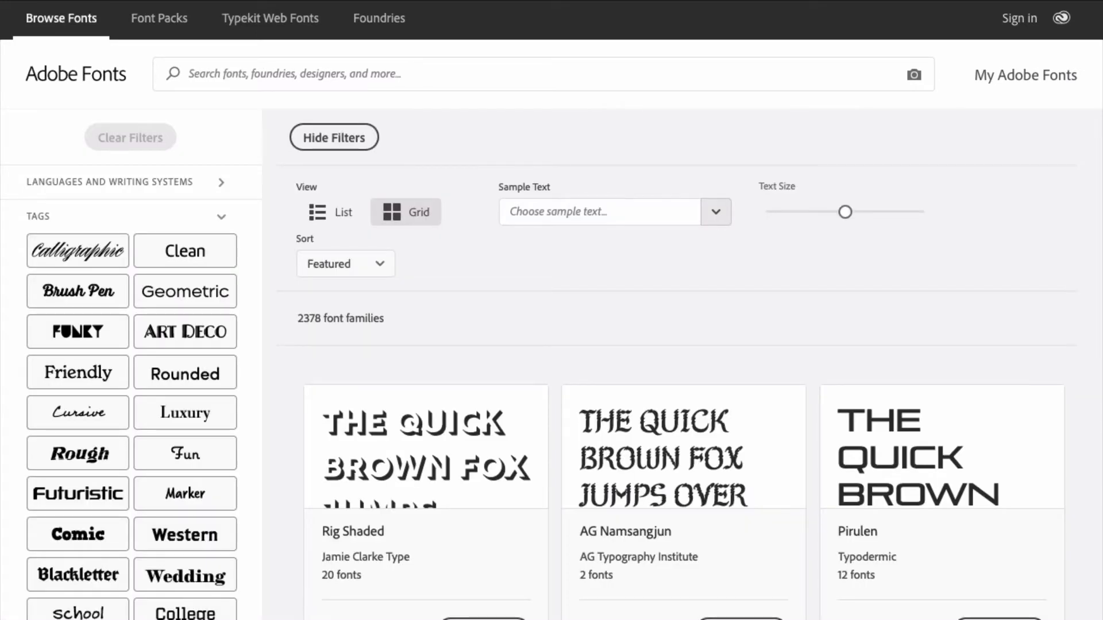
Filter the catalogue to English under Languages and Writing Systems and collapse Tags
click(223, 185)
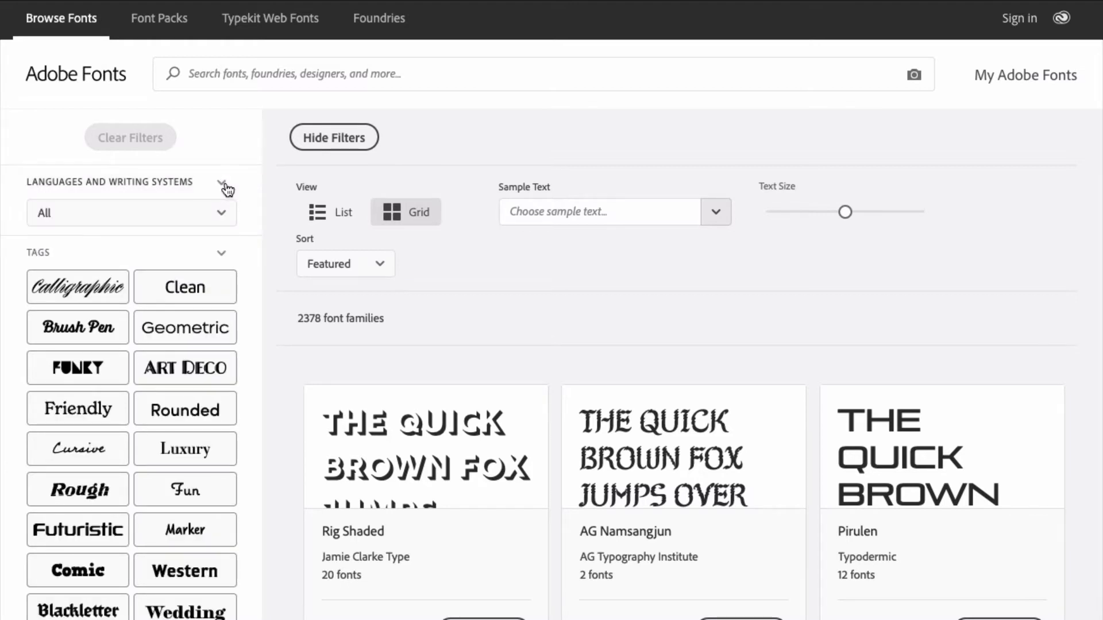
click(222, 215)
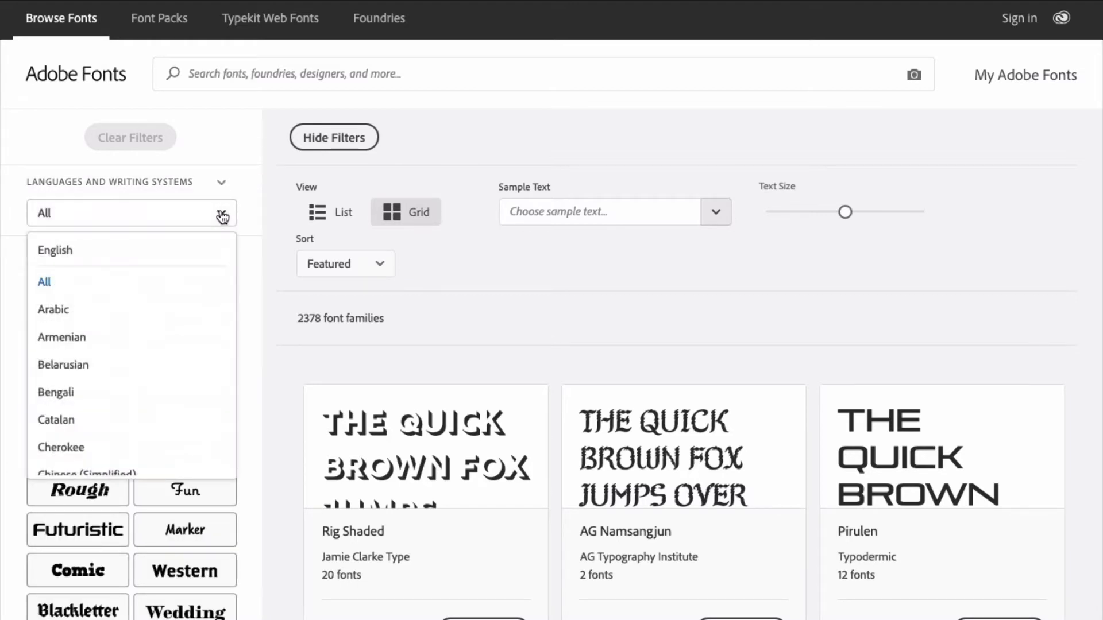
click(62, 252)
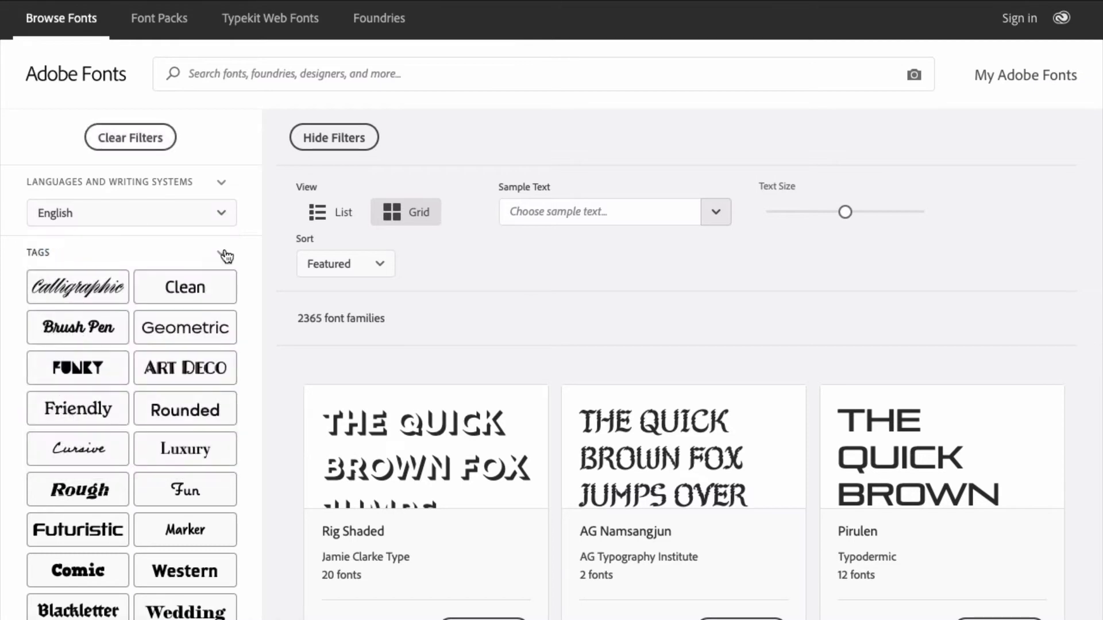
click(225, 254)
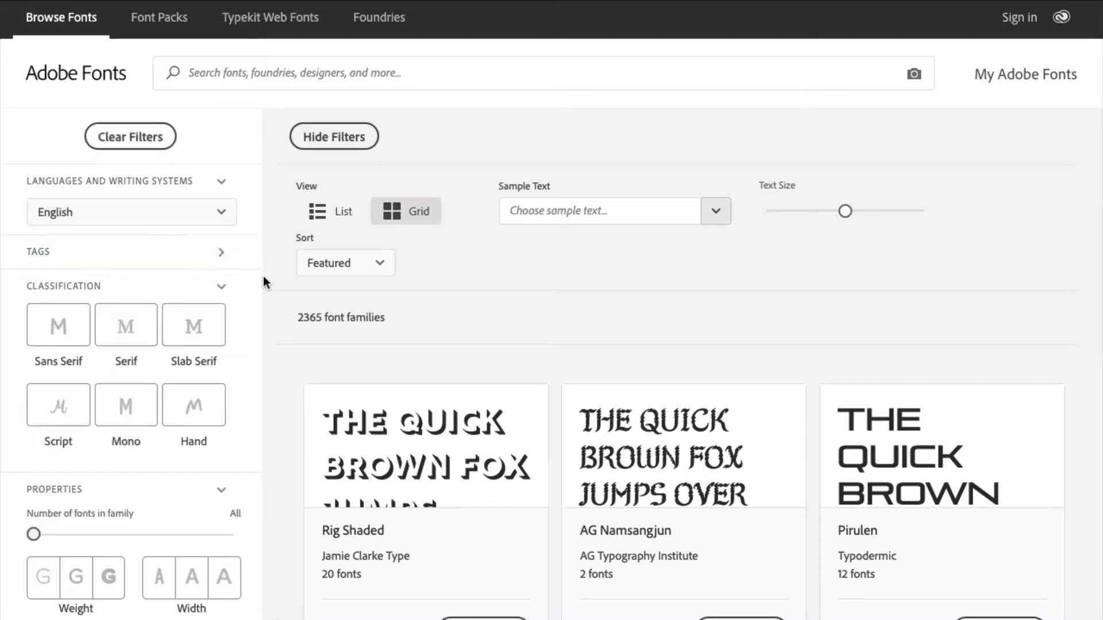
scroll(261, 277, down, 3)
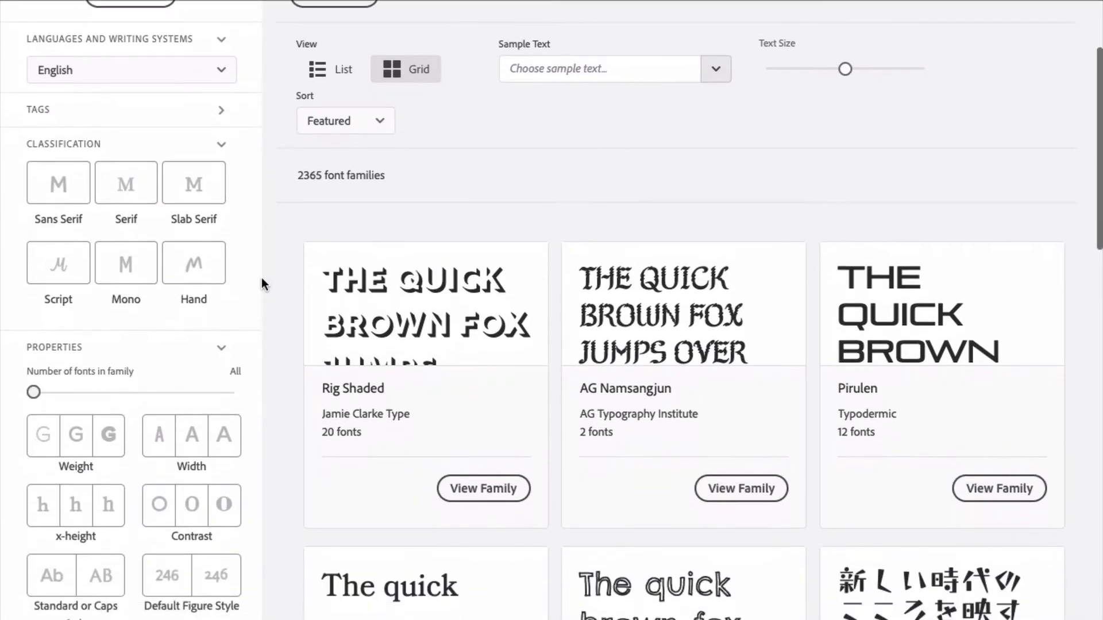
scroll(260, 278, up, 2)
click(245, 29)
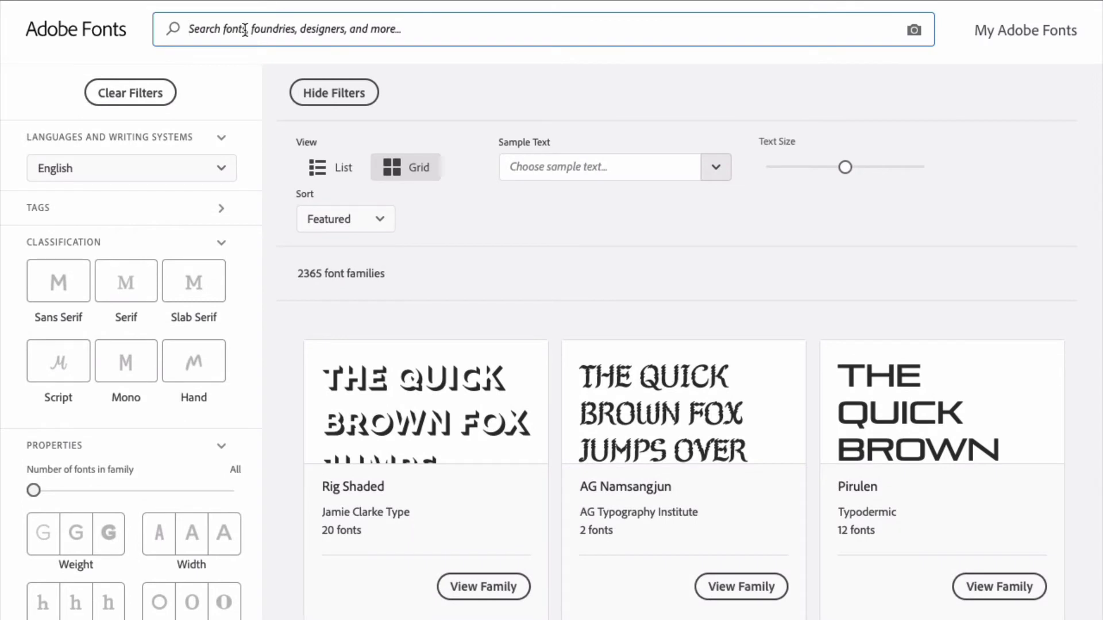
Search for Proxima Nova and open its font family page
text(proxima-nova)
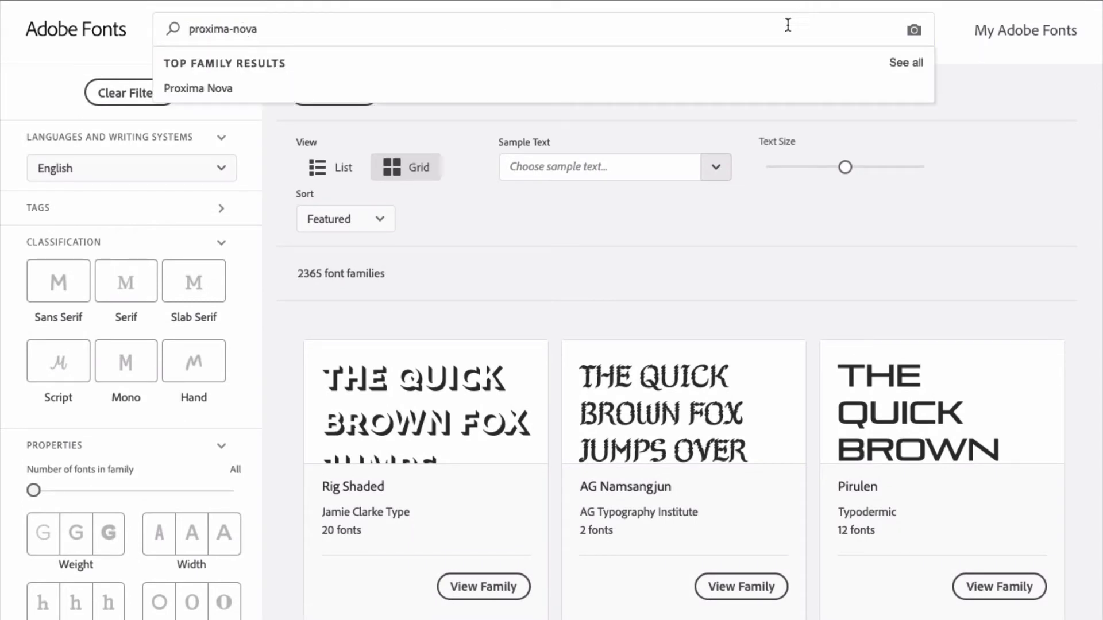
click(241, 96)
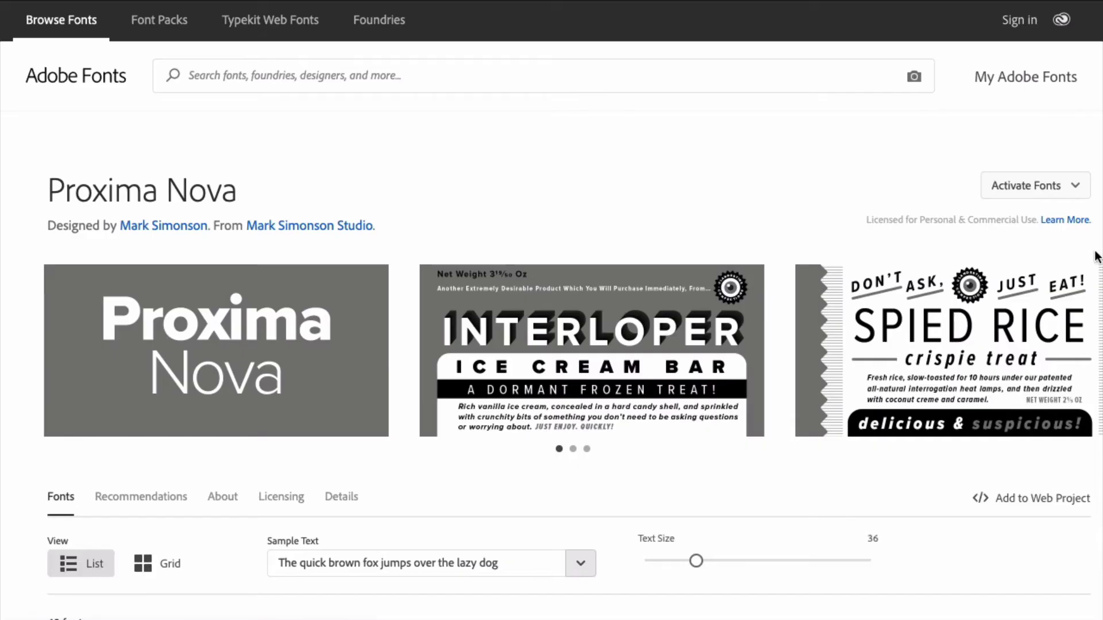
scroll(1098, 253, down, 10)
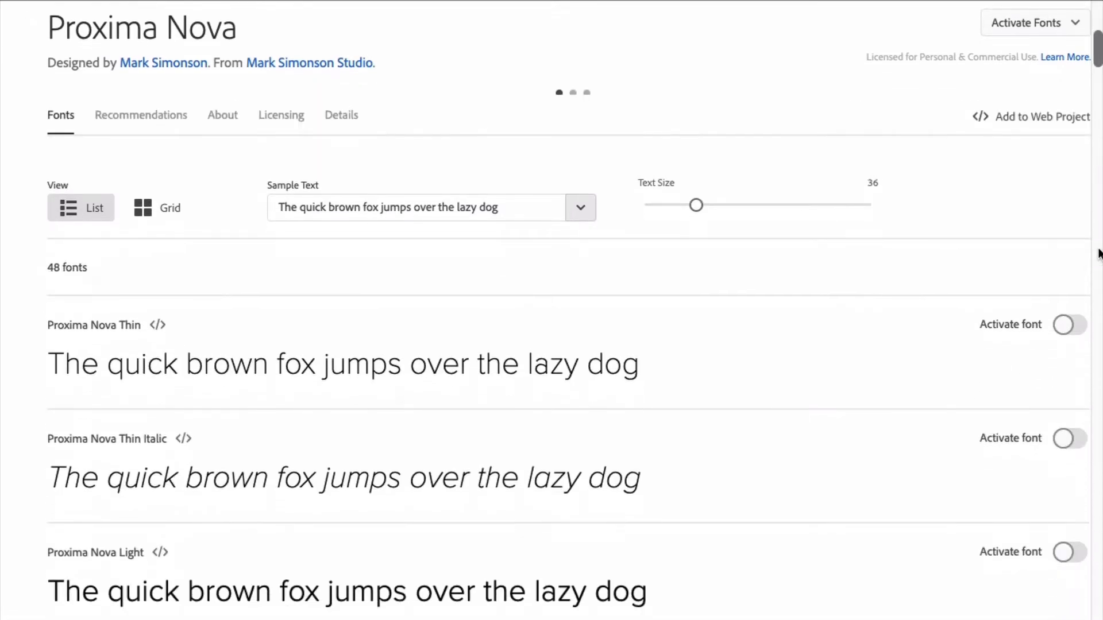
scroll(1098, 252, down, 10)
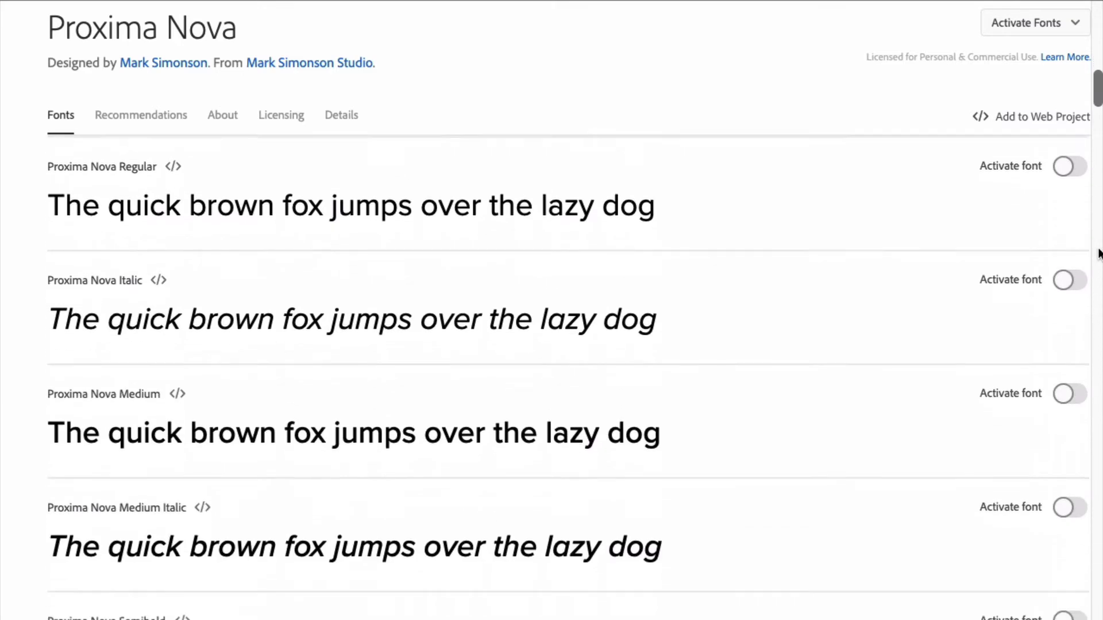
scroll(1098, 253, down, 2)
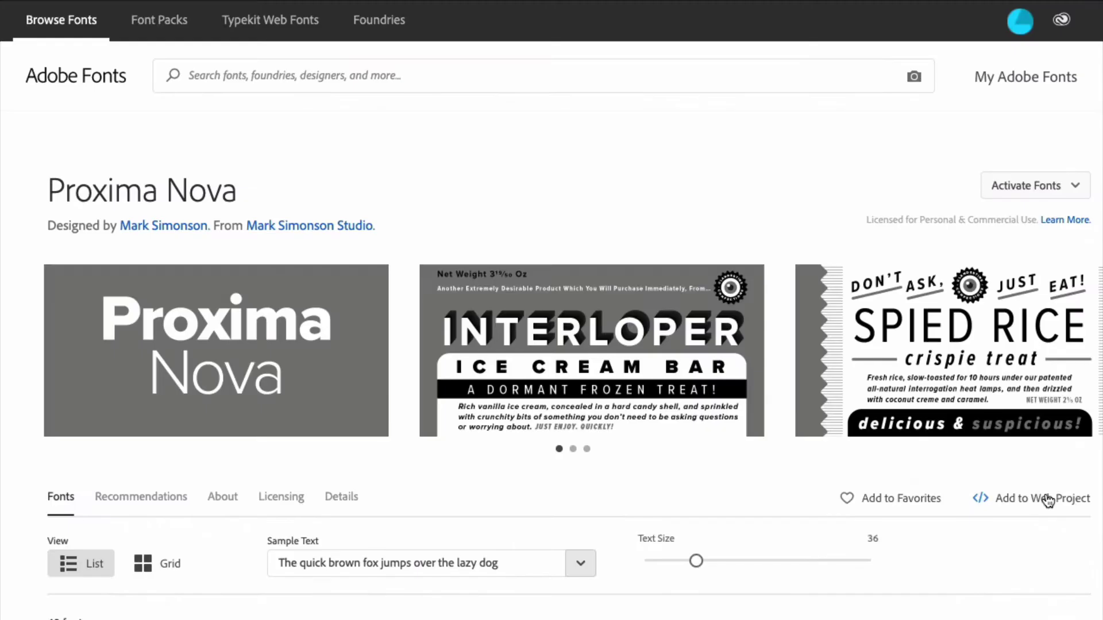
Create the 'Beaver Builder Demo' web project with four Proxima Nova styles
click(1047, 499)
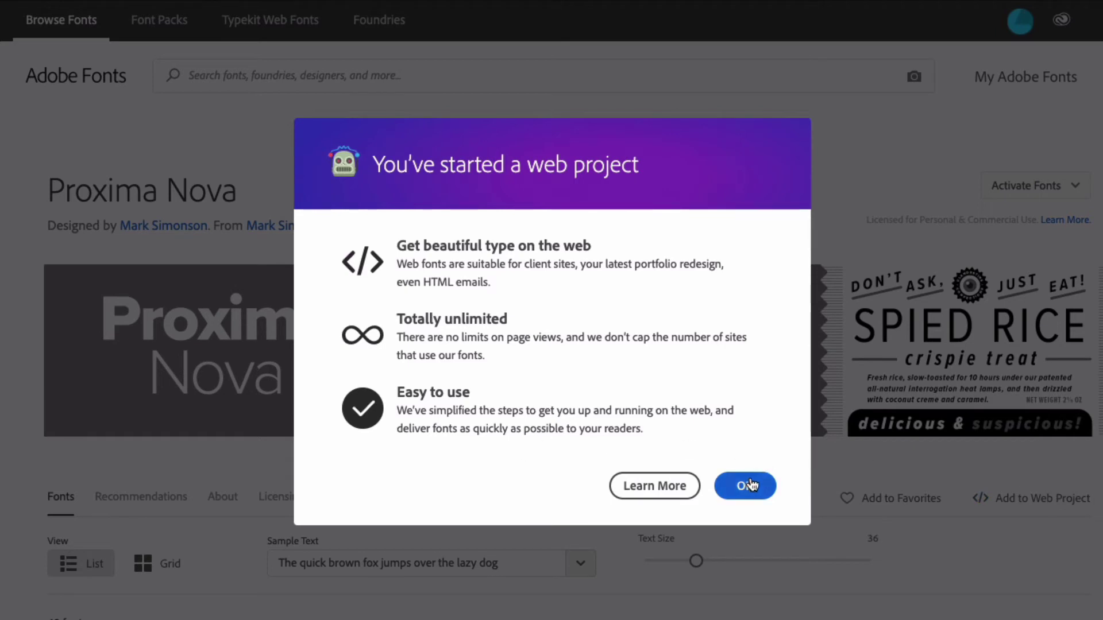
click(764, 494)
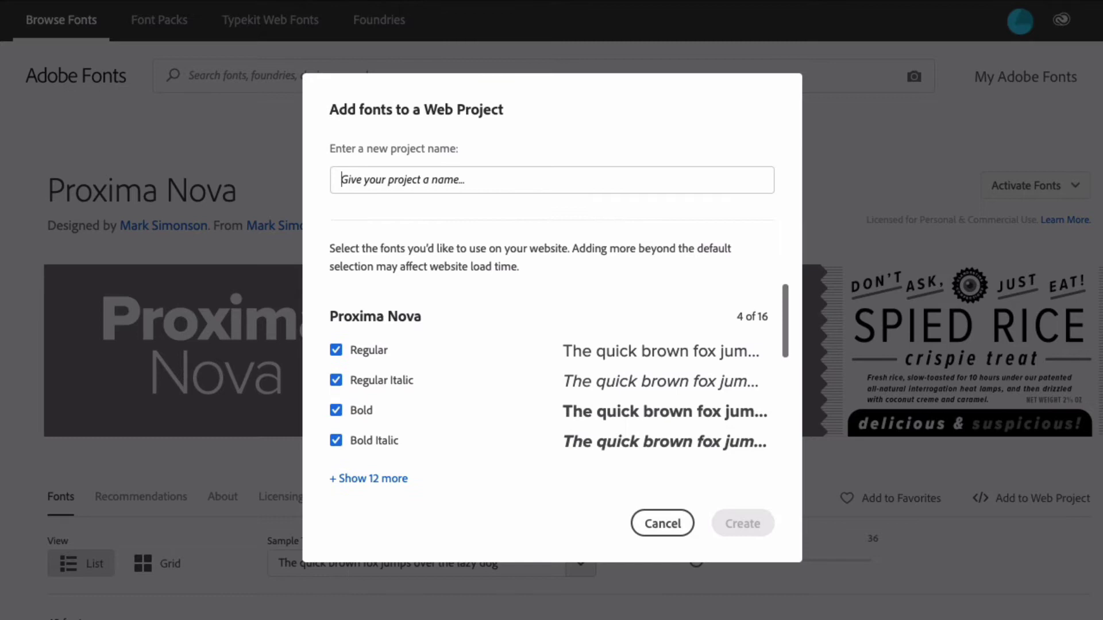
text(Beaver Bu)
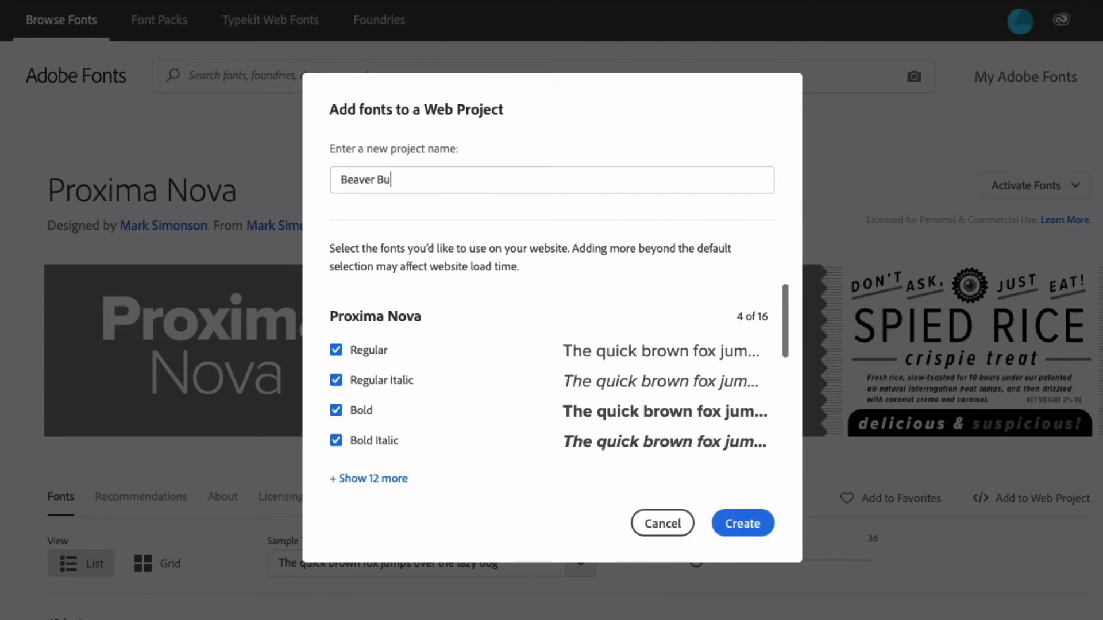
text(ilder Demo)
scroll(786, 332, down, 3)
scroll(785, 332, down, 10)
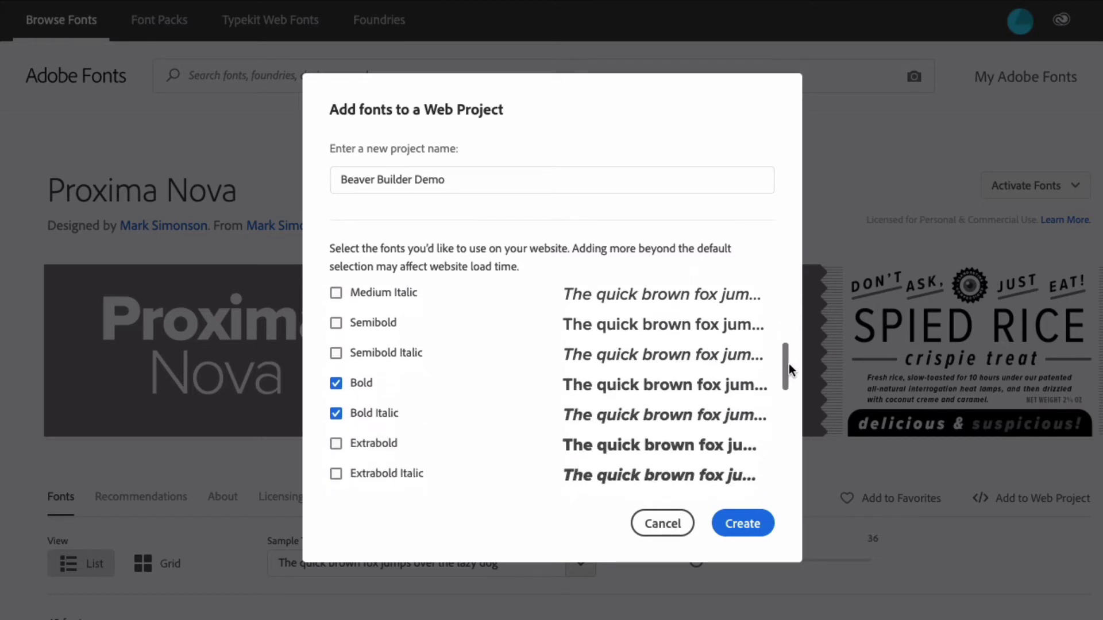
drag(788, 400, 788, 423)
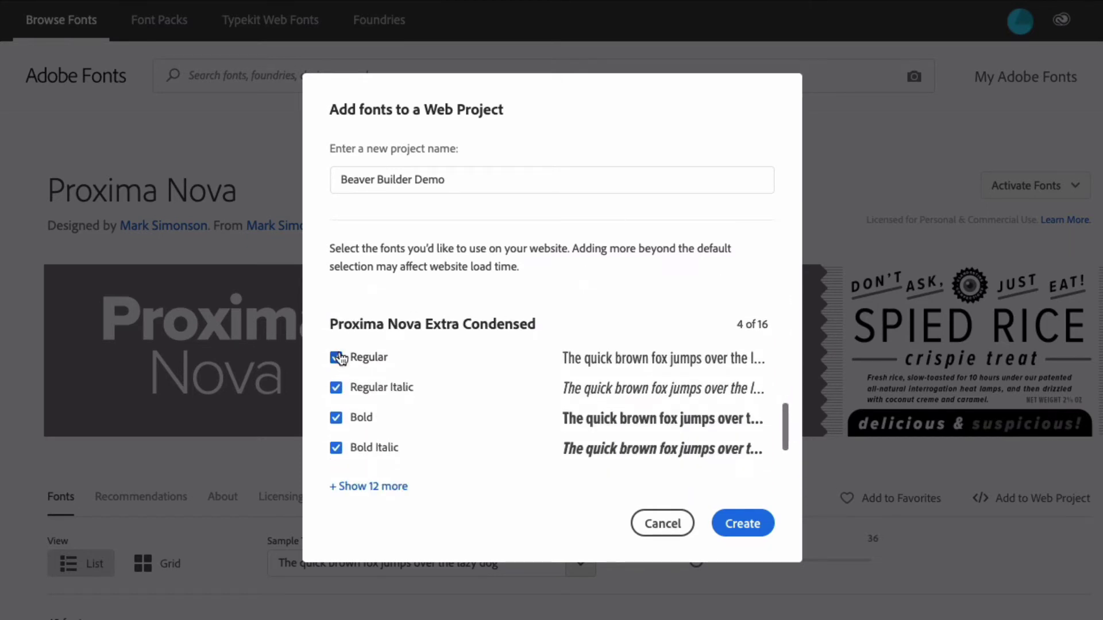
scroll(341, 417, down, 1)
click(336, 416)
scroll(389, 455, down, 8)
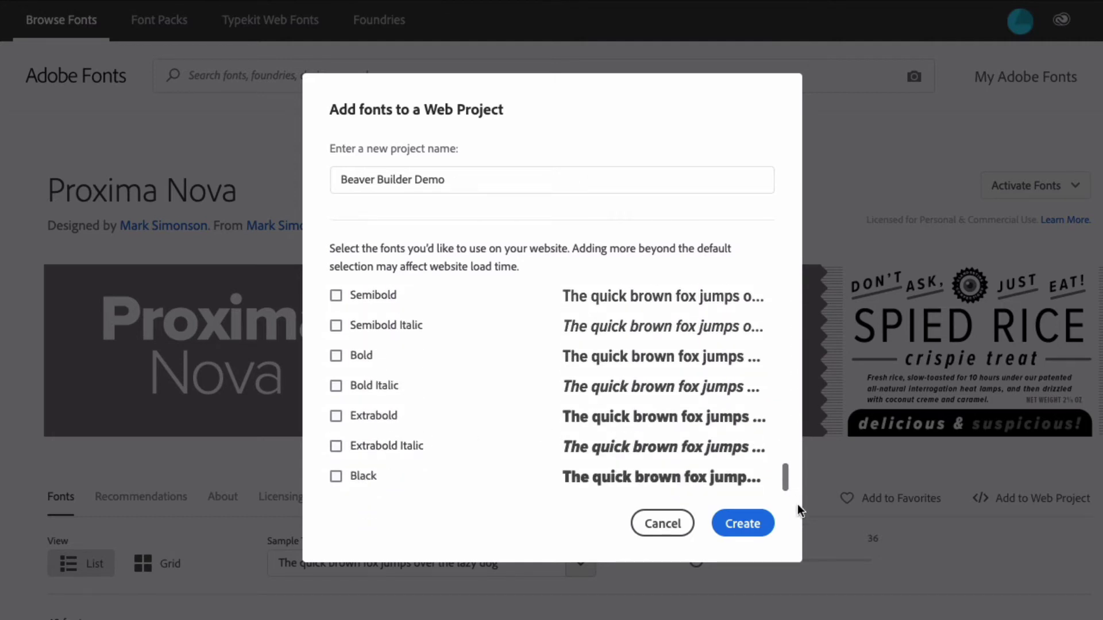
click(765, 531)
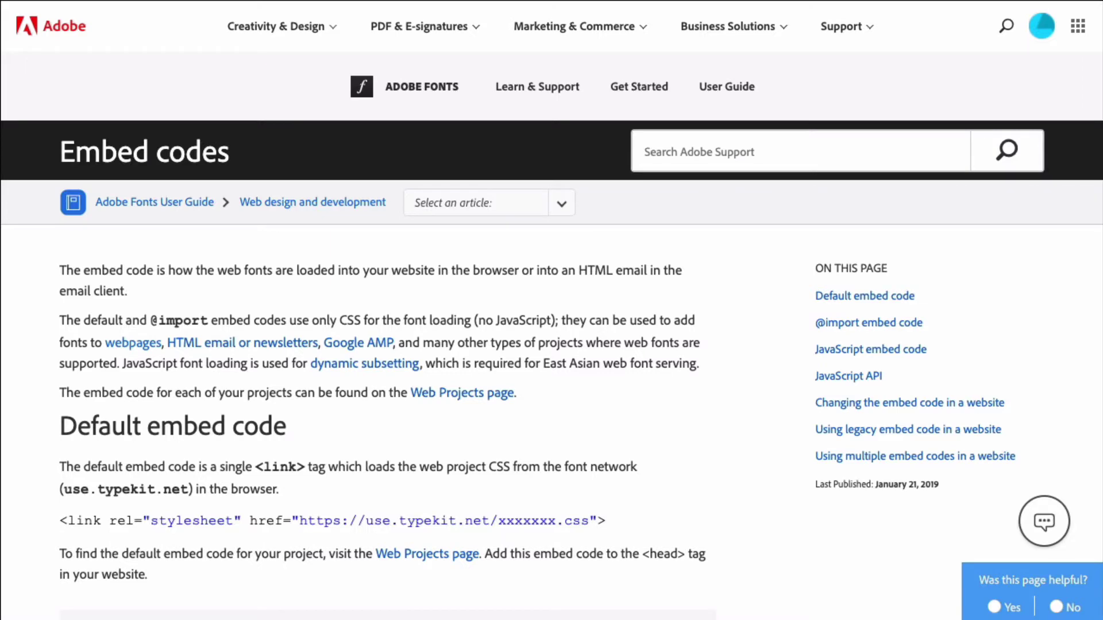
scroll(551, 311, down, 4)
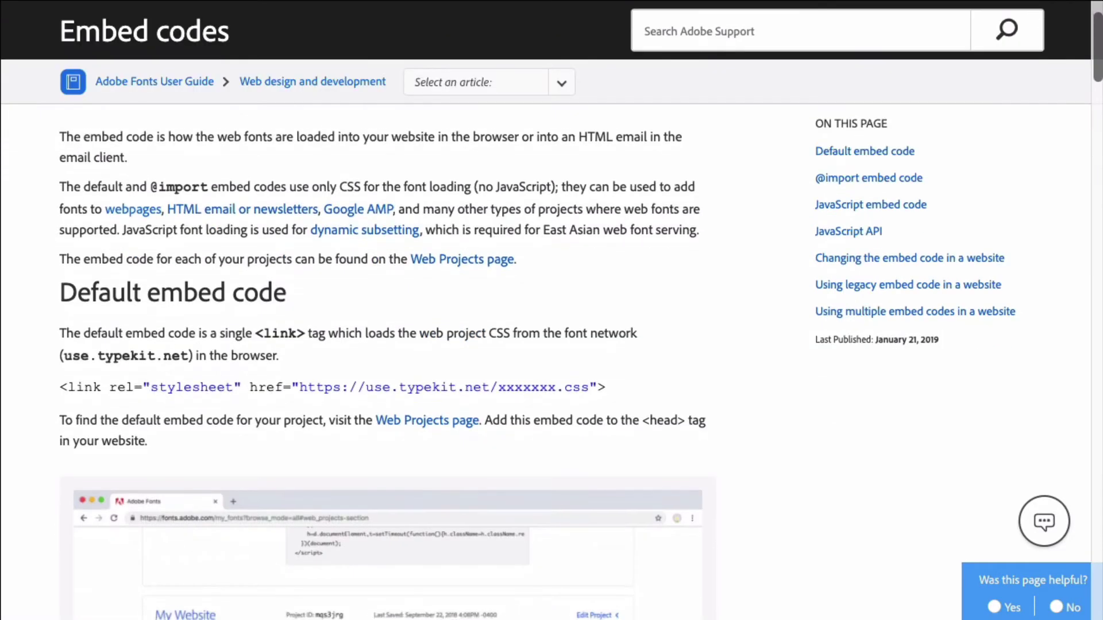
scroll(551, 310, down, 8)
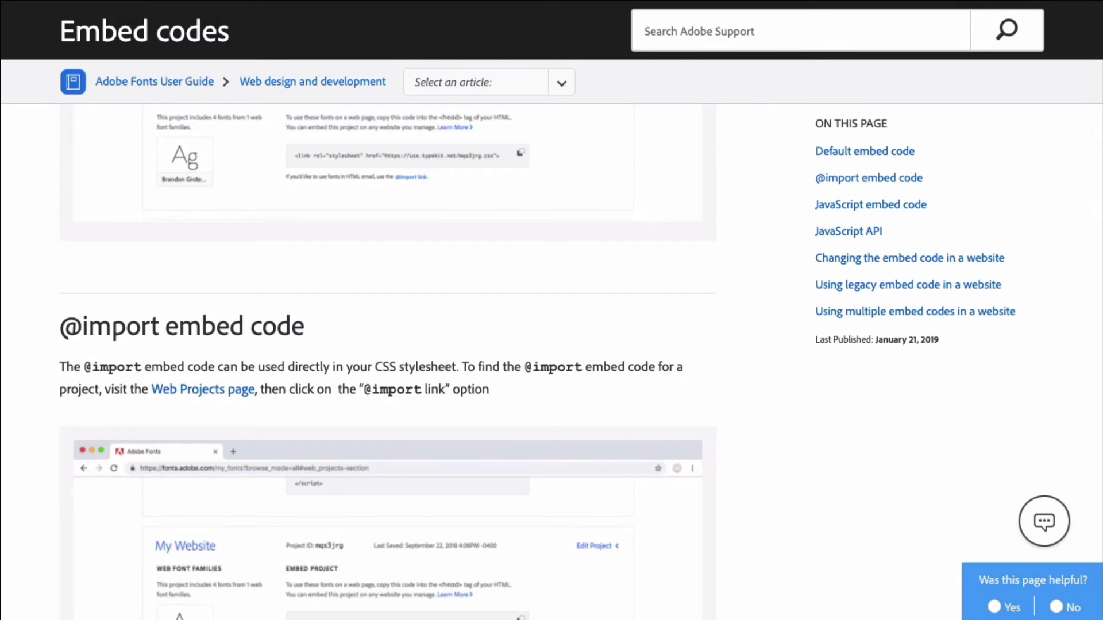
scroll(551, 310, down, 5)
scroll(552, 310, down, 9)
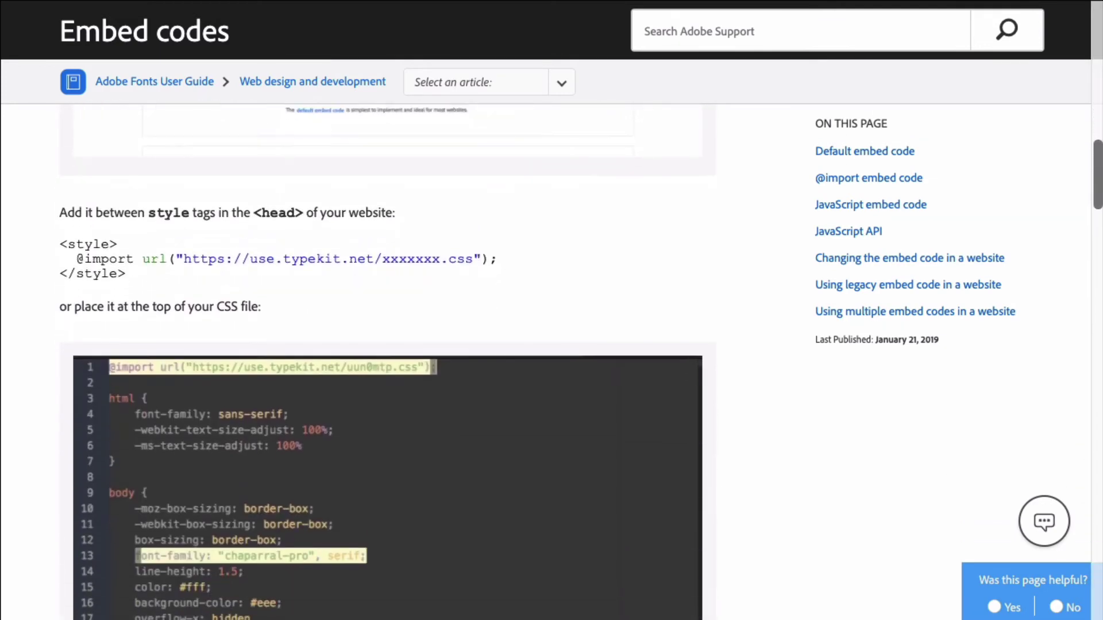
scroll(552, 310, down, 9)
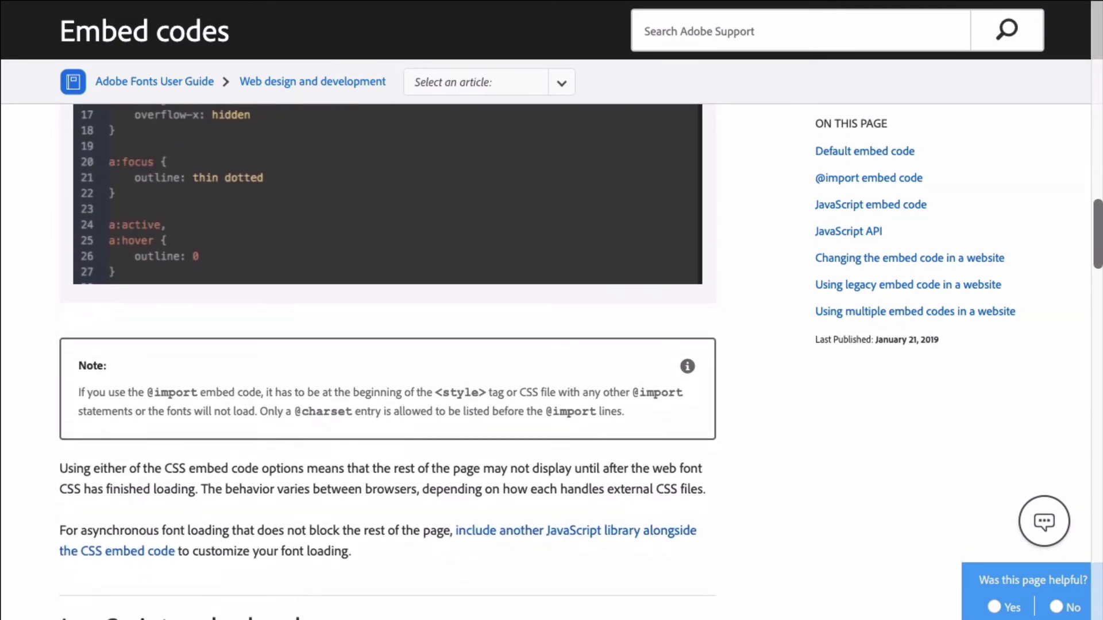
scroll(552, 311, down, 1)
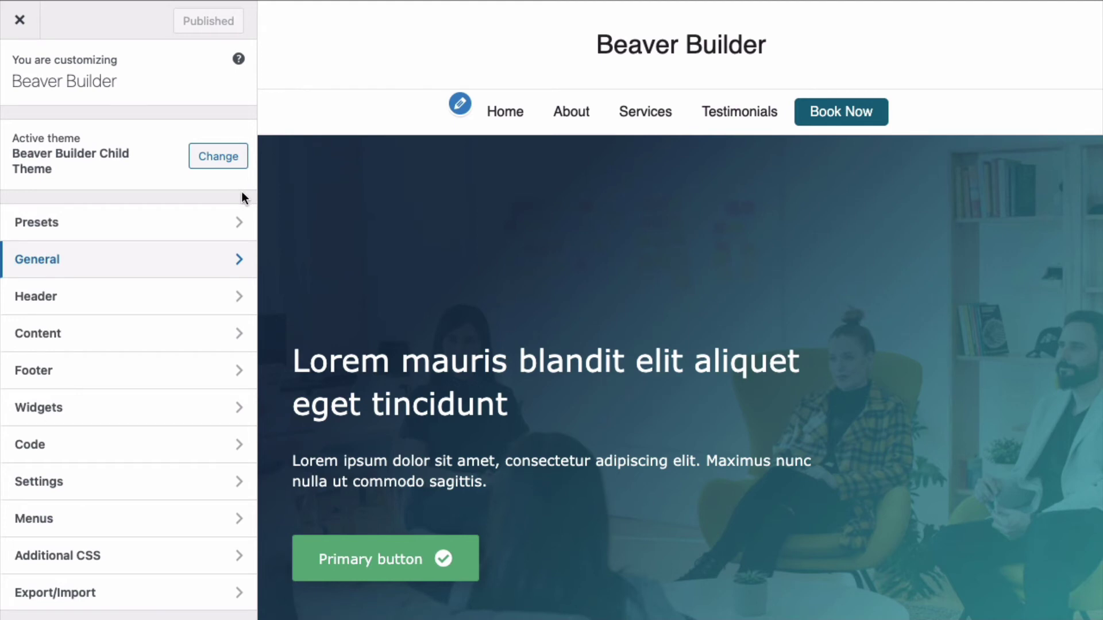
Paste the Adobe Fonts stylesheet <link> into Code > Head Code, then open Additional CSS
click(234, 444)
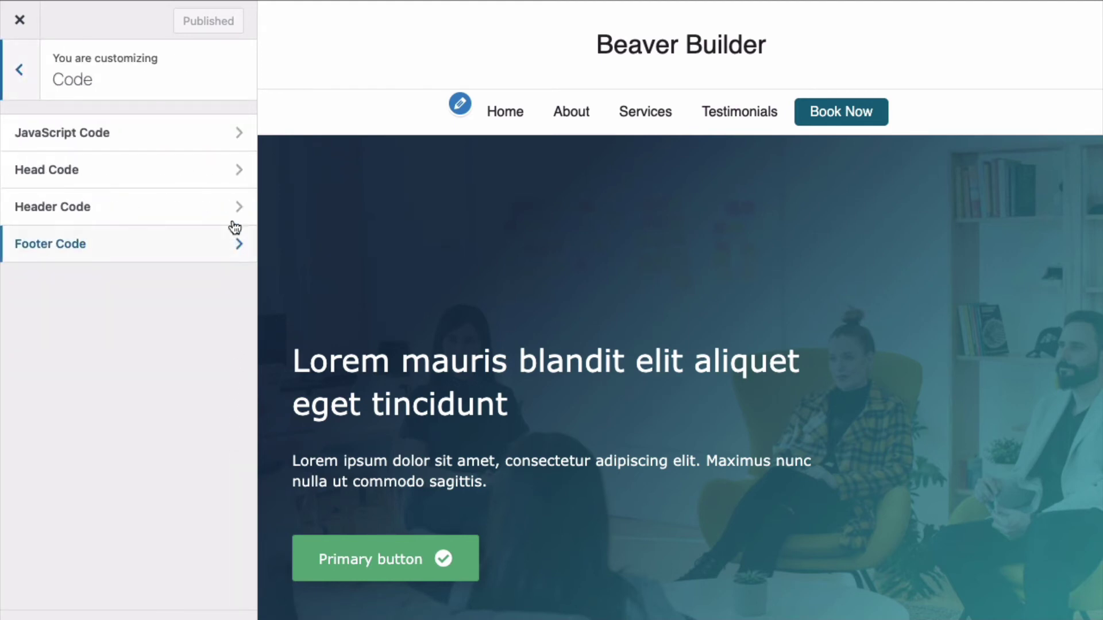
click(234, 171)
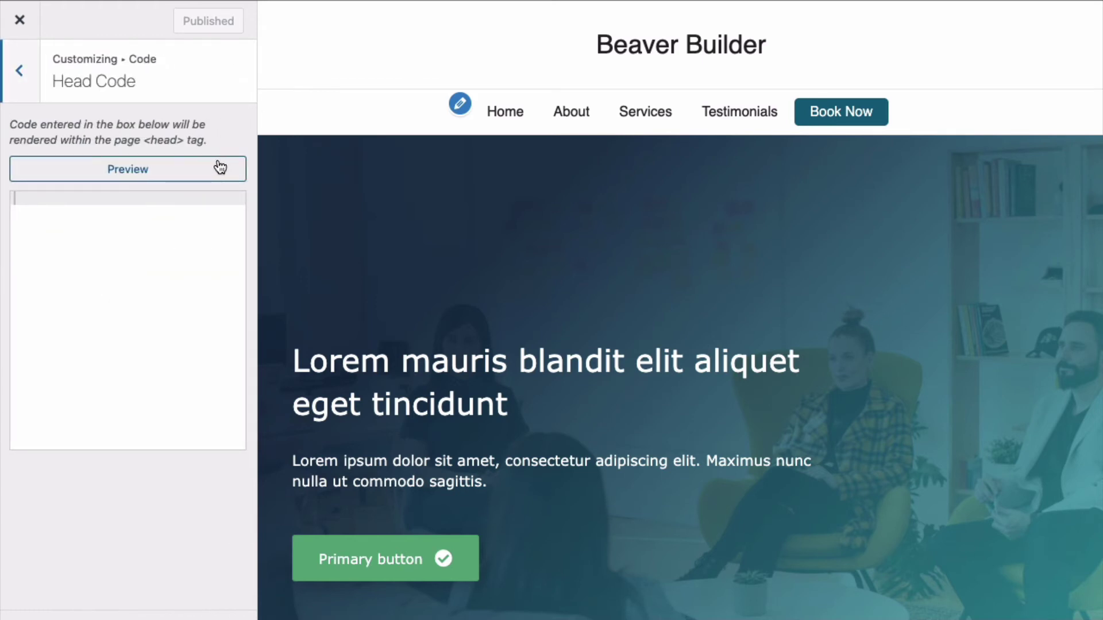
click(220, 168)
click(37, 202)
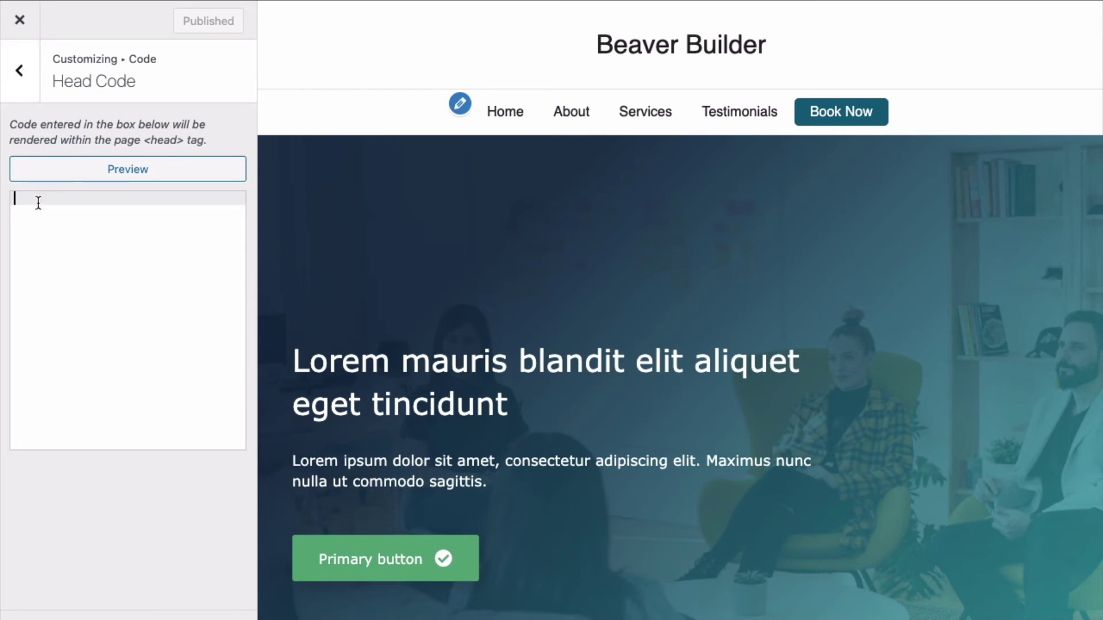
key(super+v)
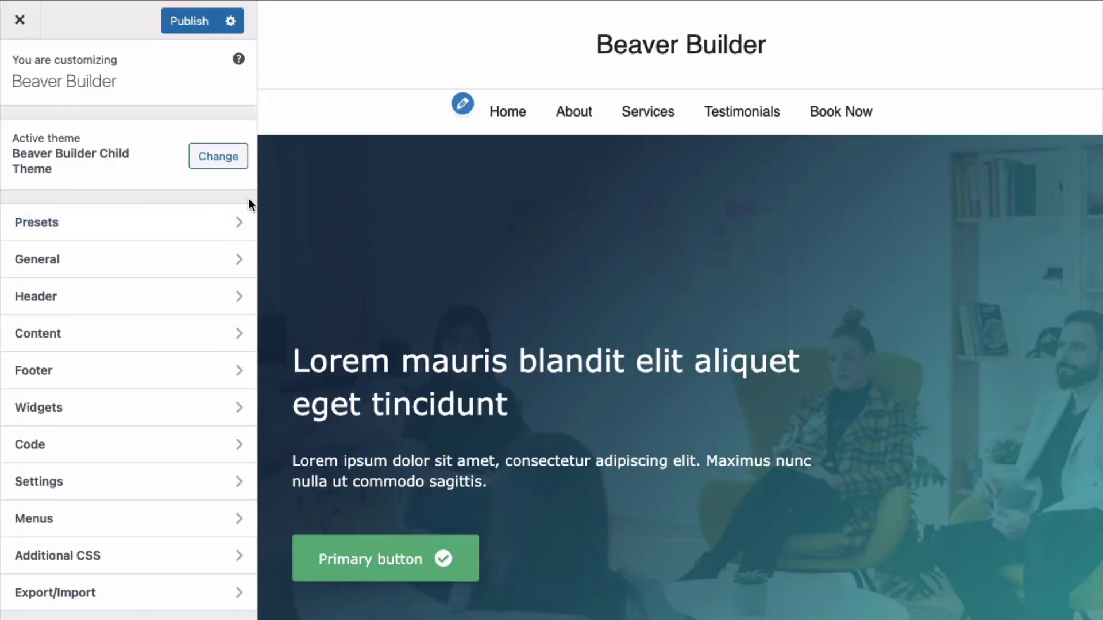
click(241, 554)
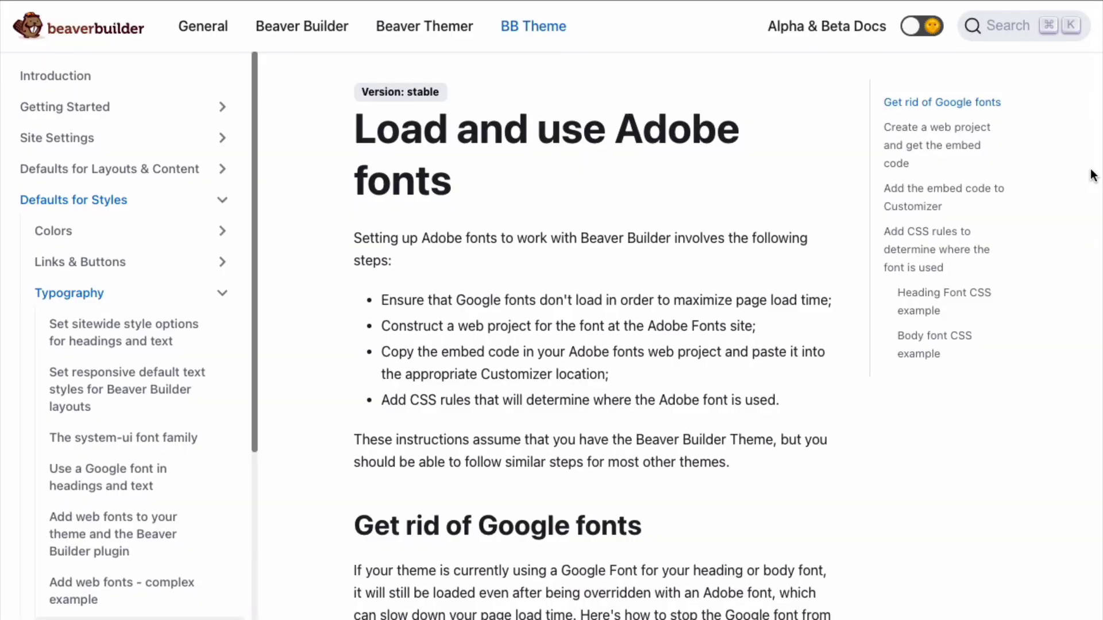
Copy the proxima-nova heading CSS rule from the Knowledge Base example
scroll(1091, 175, down, 9)
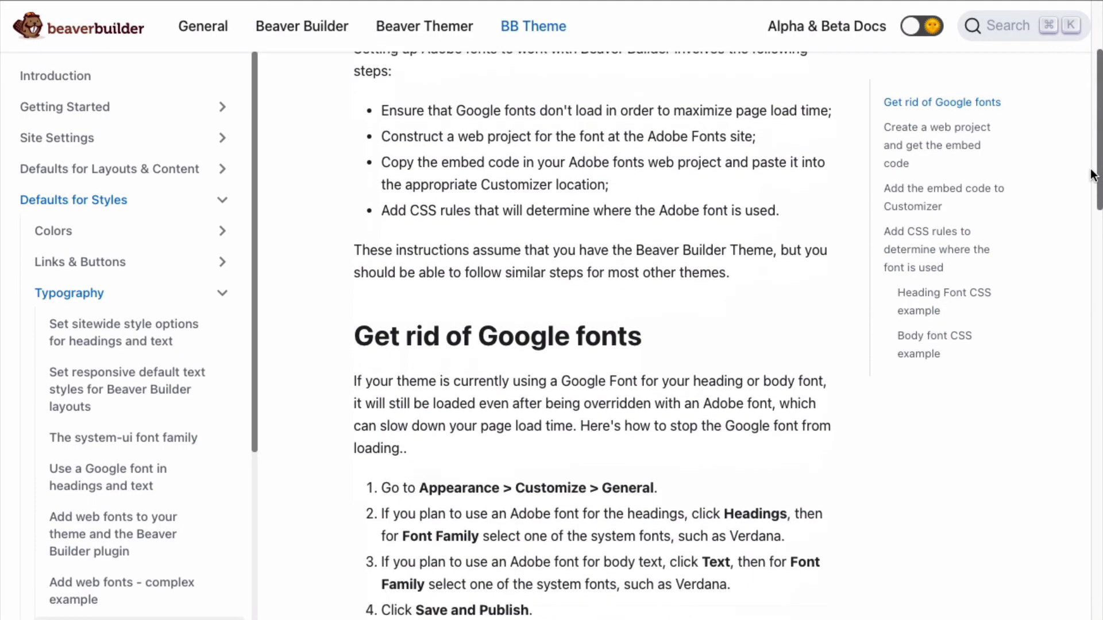
scroll(1091, 175, down, 9)
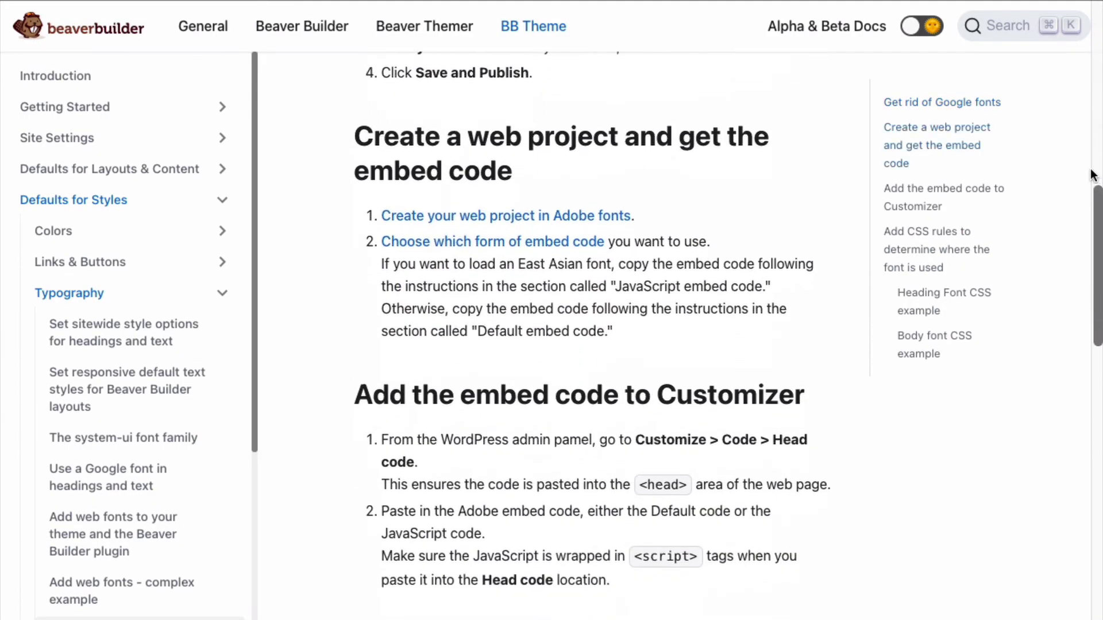
scroll(1093, 175, down, 3)
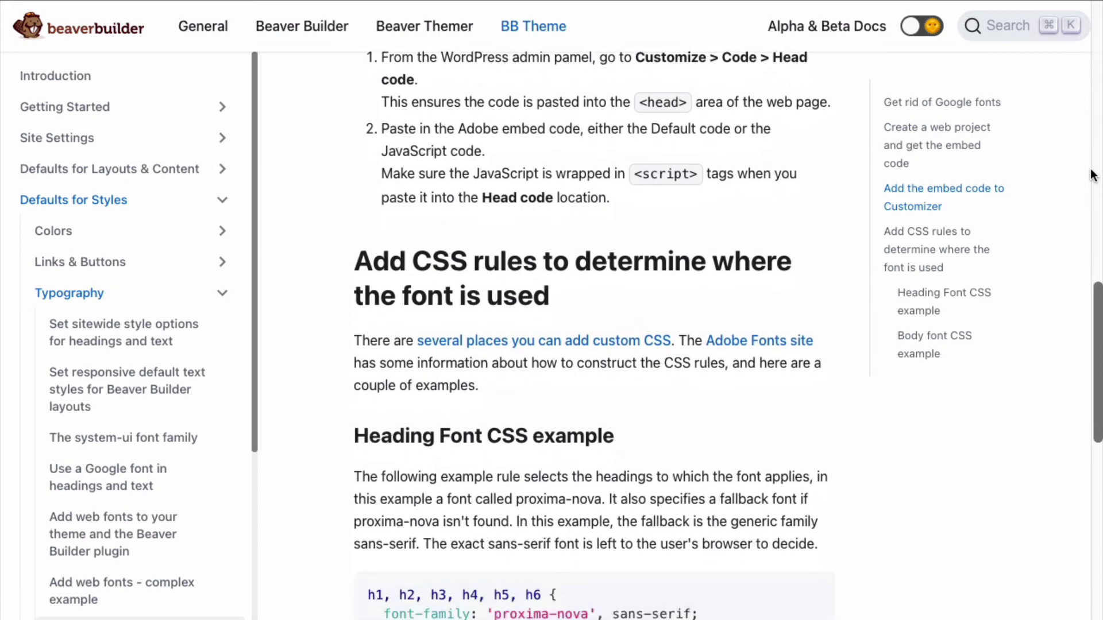
scroll(1092, 175, down, 2)
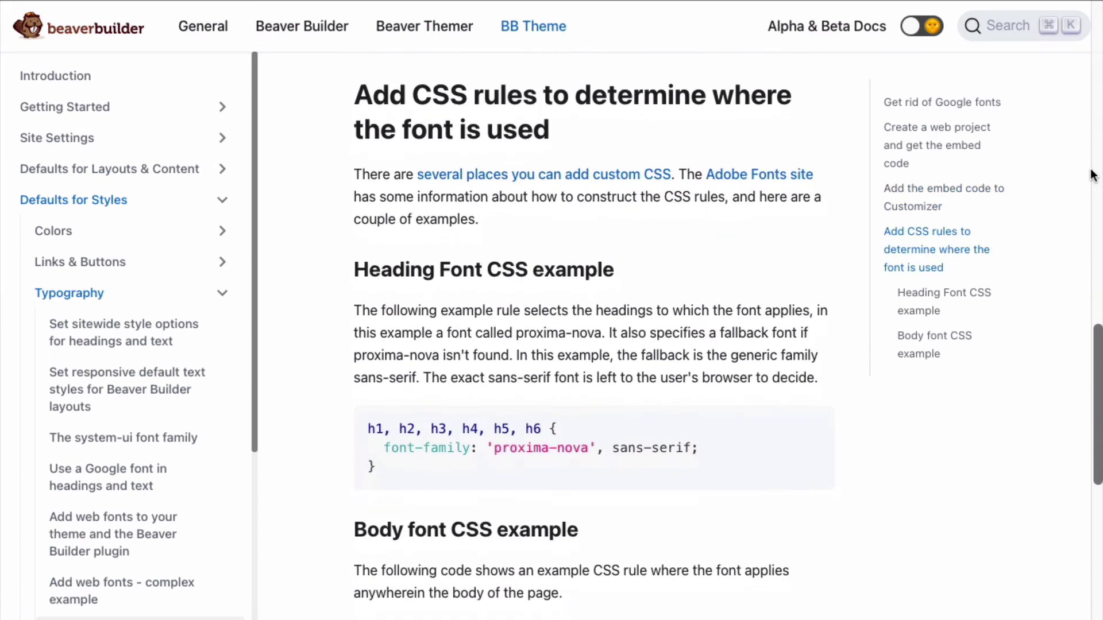
scroll(1093, 176, down, 3)
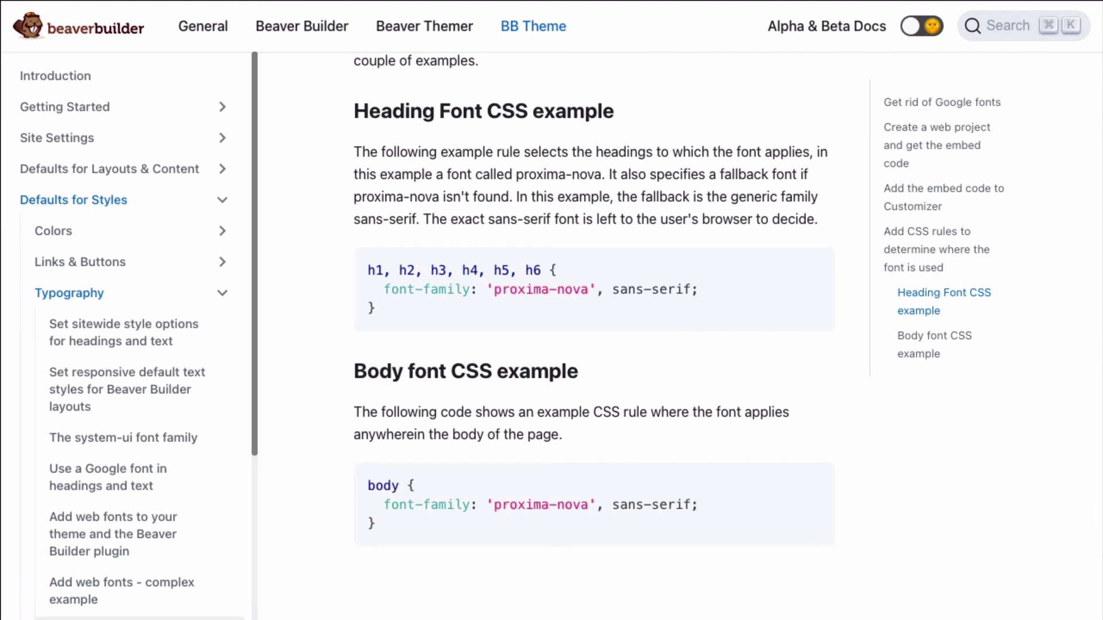
scroll(1091, 172, up, 3)
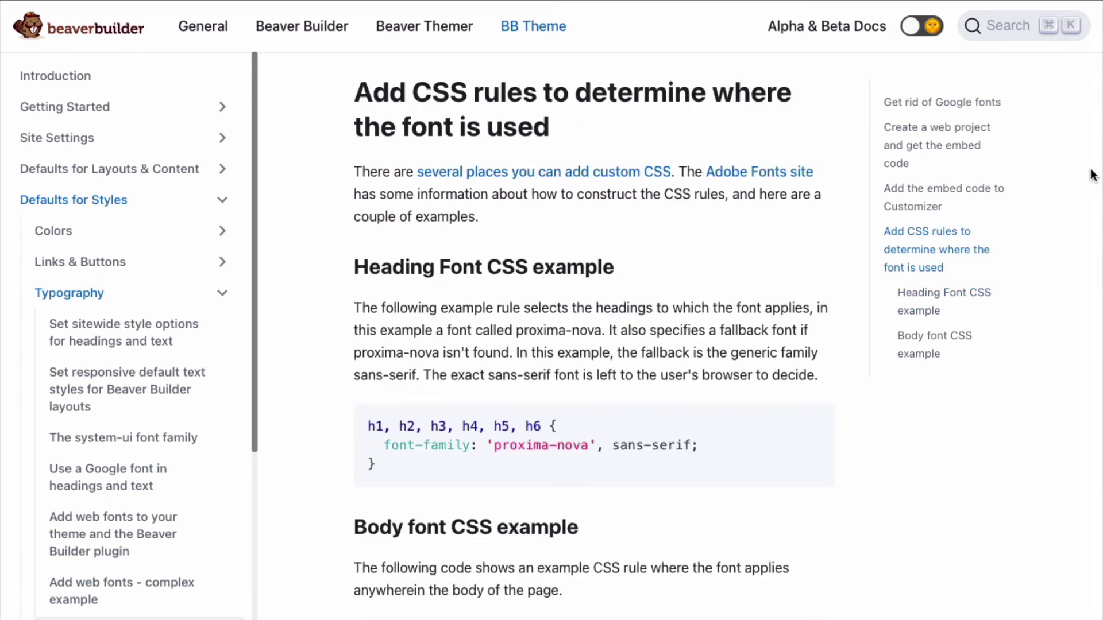
click(815, 424)
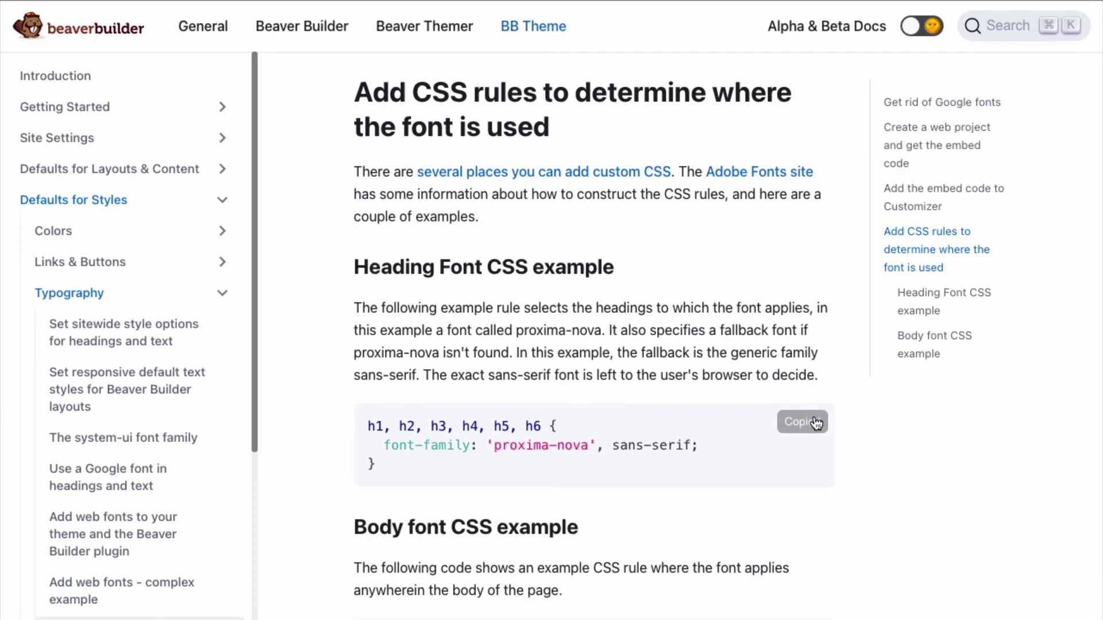
Paste the proxima-nova body font CSS rule into Additional CSS at line 4
scroll(812, 411, down, 4)
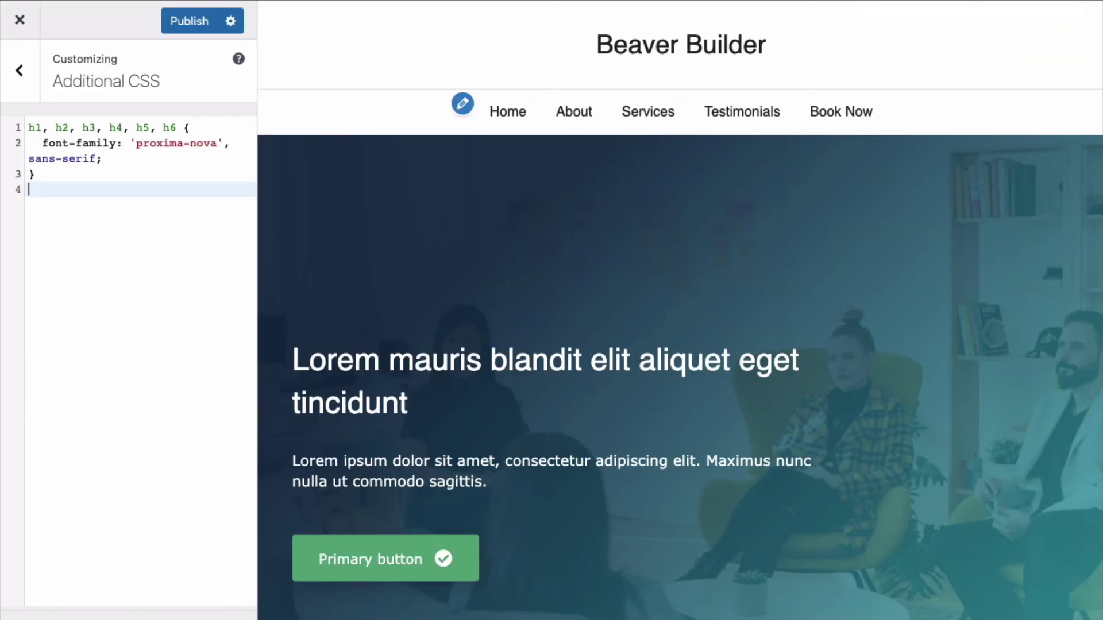
click(48, 185)
key(super+v)
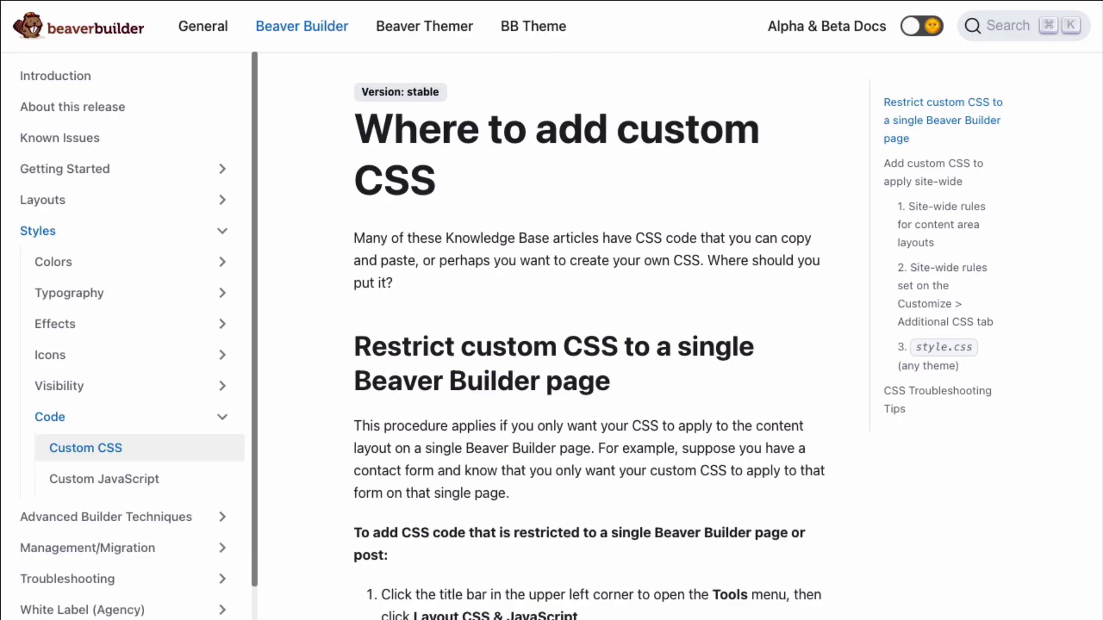
scroll(594, 336, down, 7)
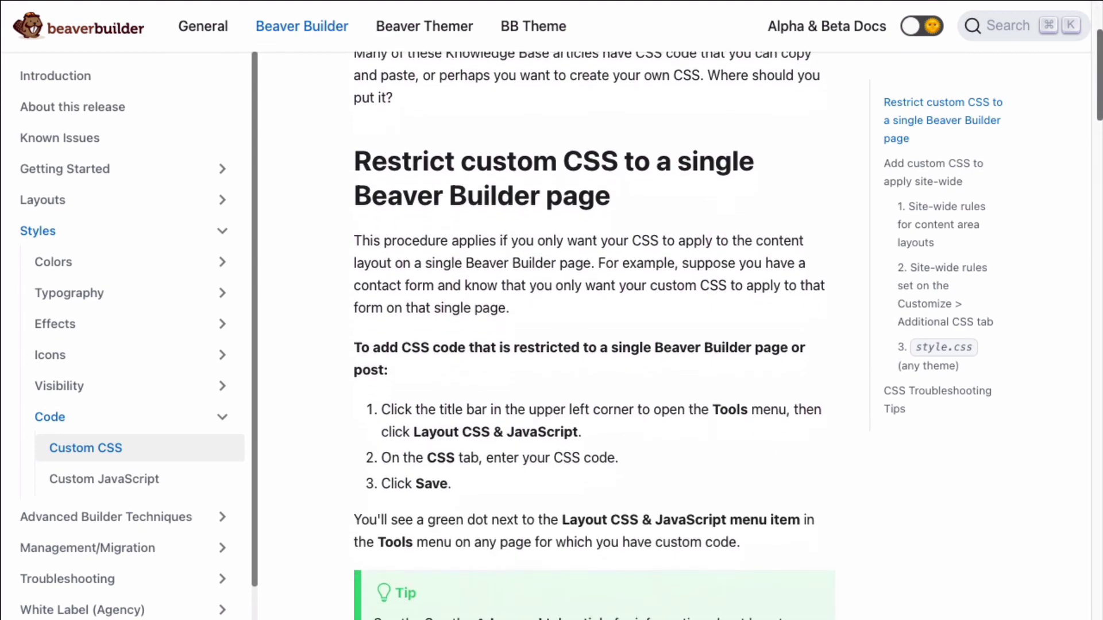
scroll(594, 336, down, 6)
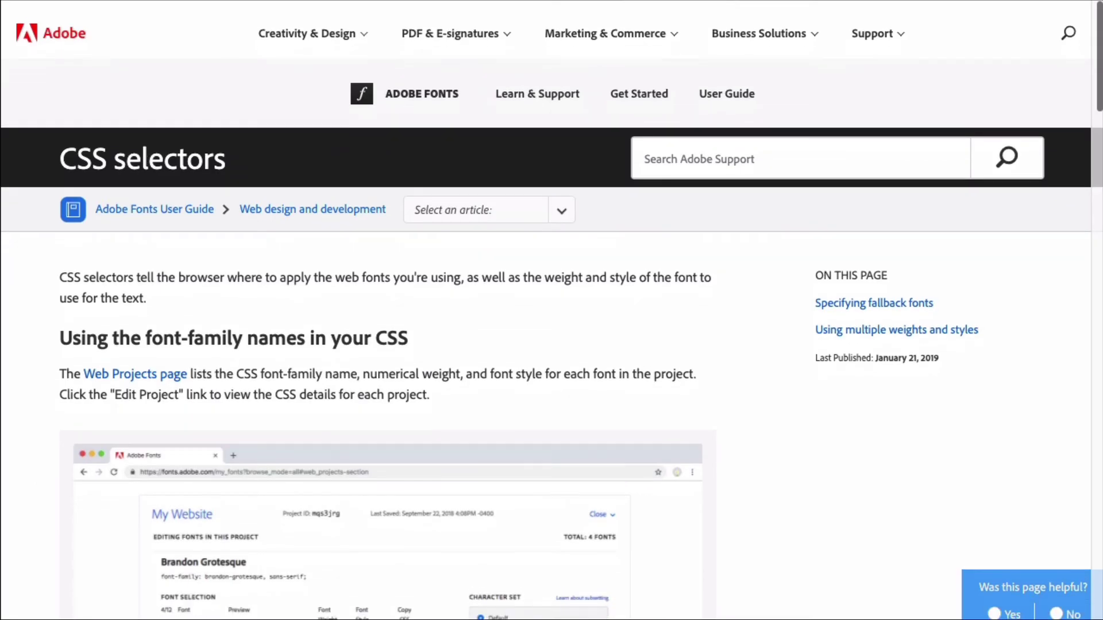
scroll(551, 316, down, 1)
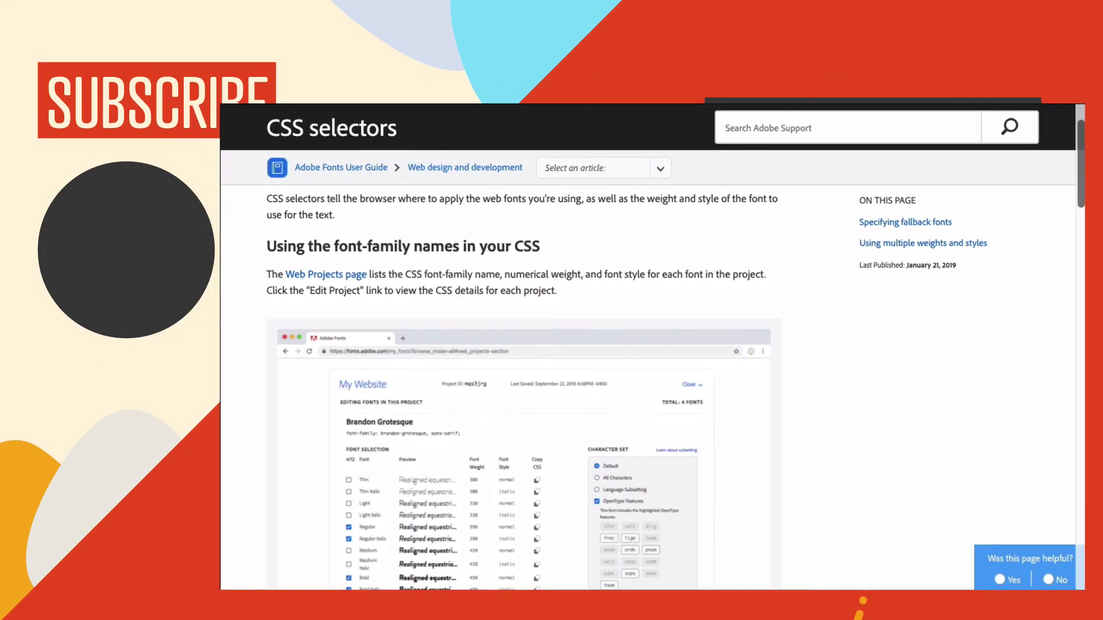
scroll(626, 373, down, 1)
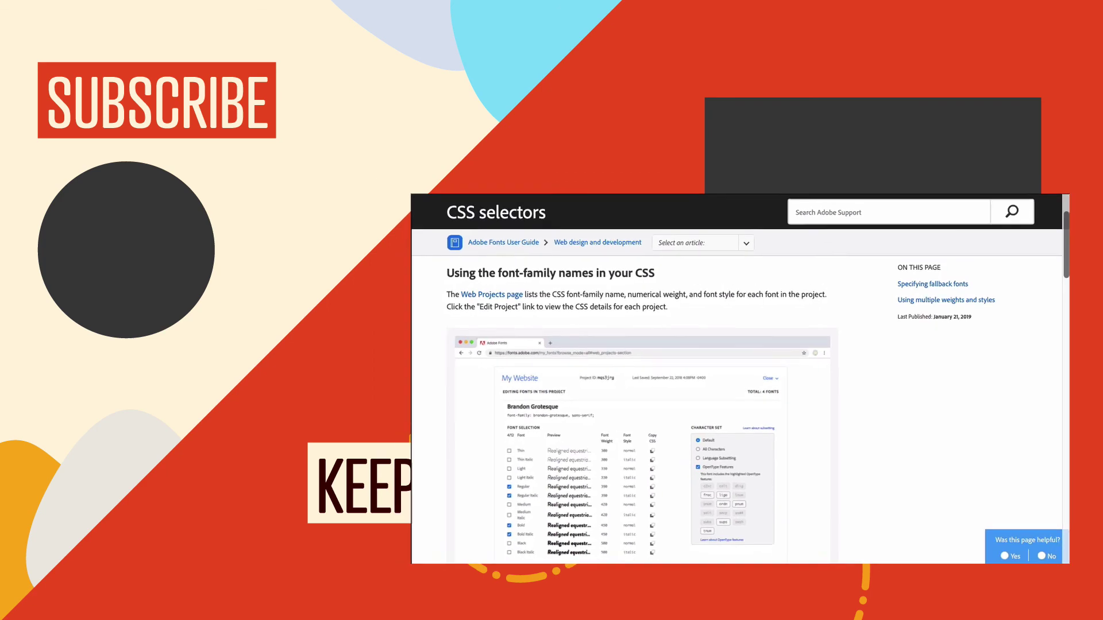